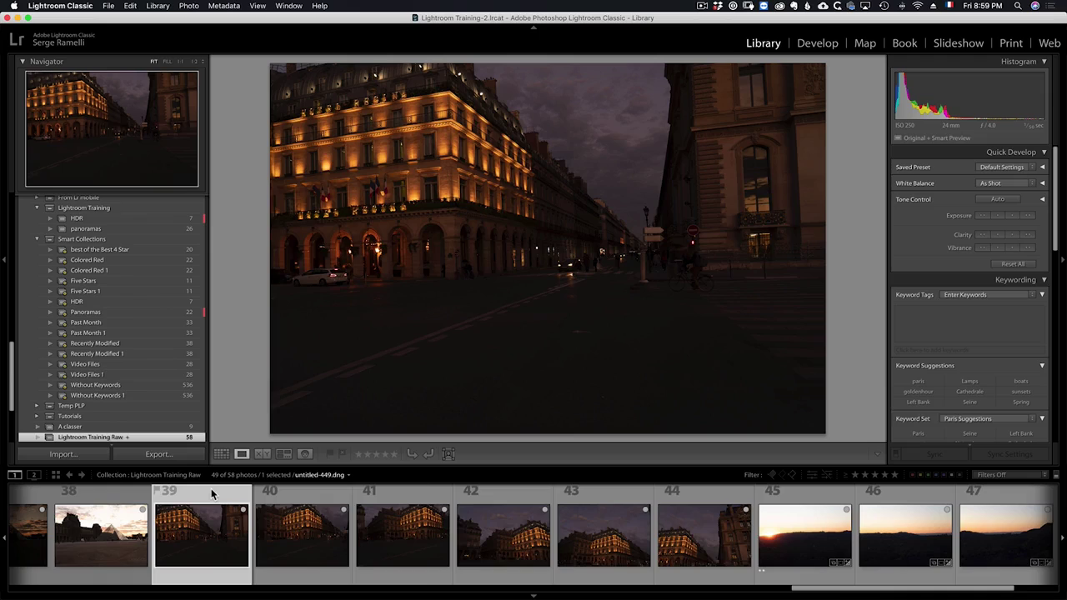
Step through the dusk street photos and select the six frames 39 to 44 in the filmstrip
key("Right")
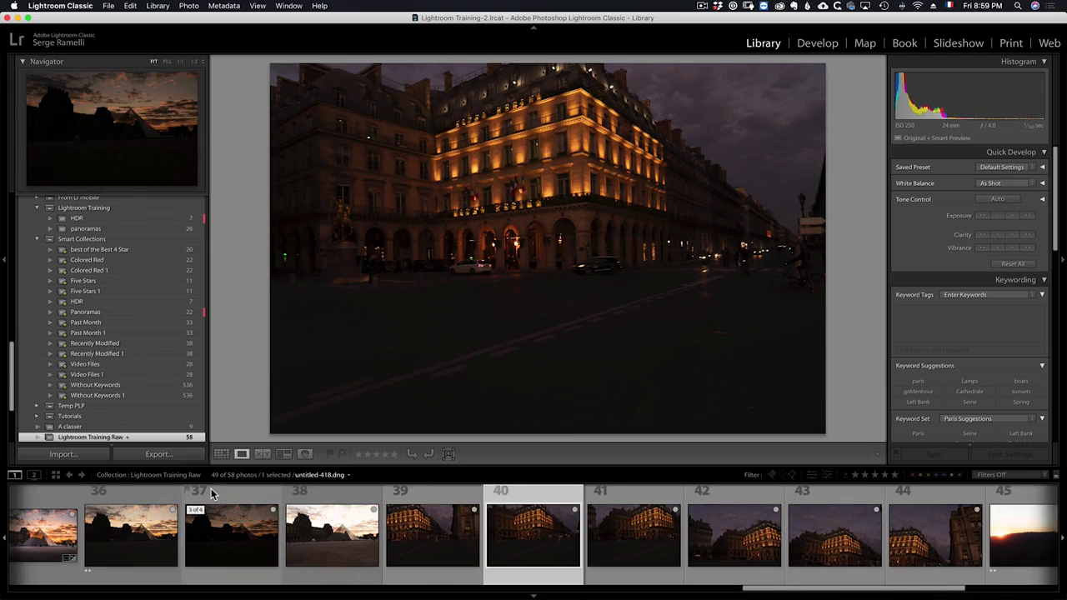
key("Right")
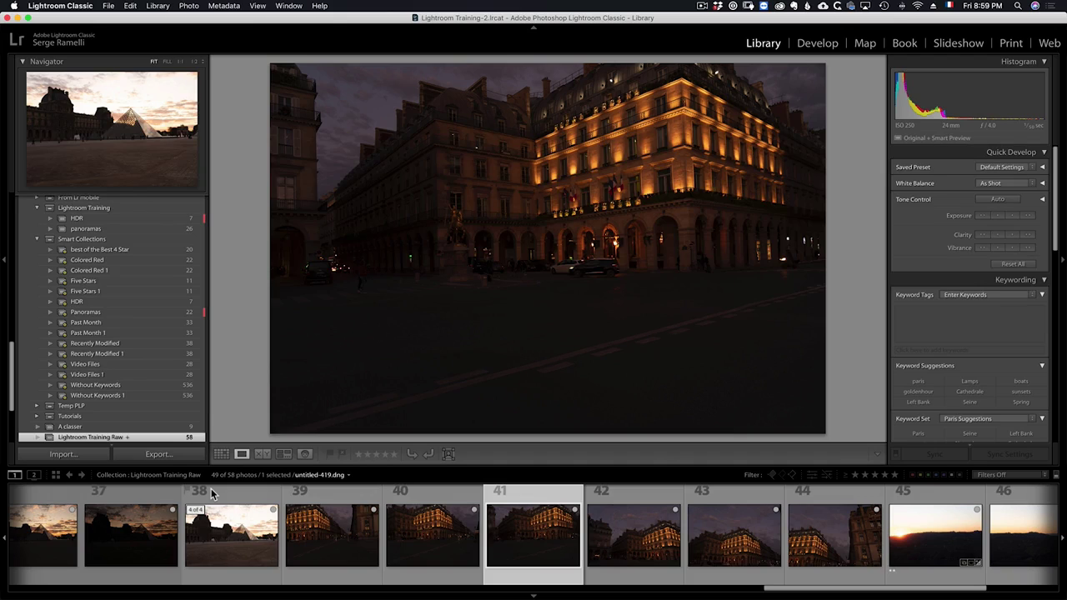
key("Right")
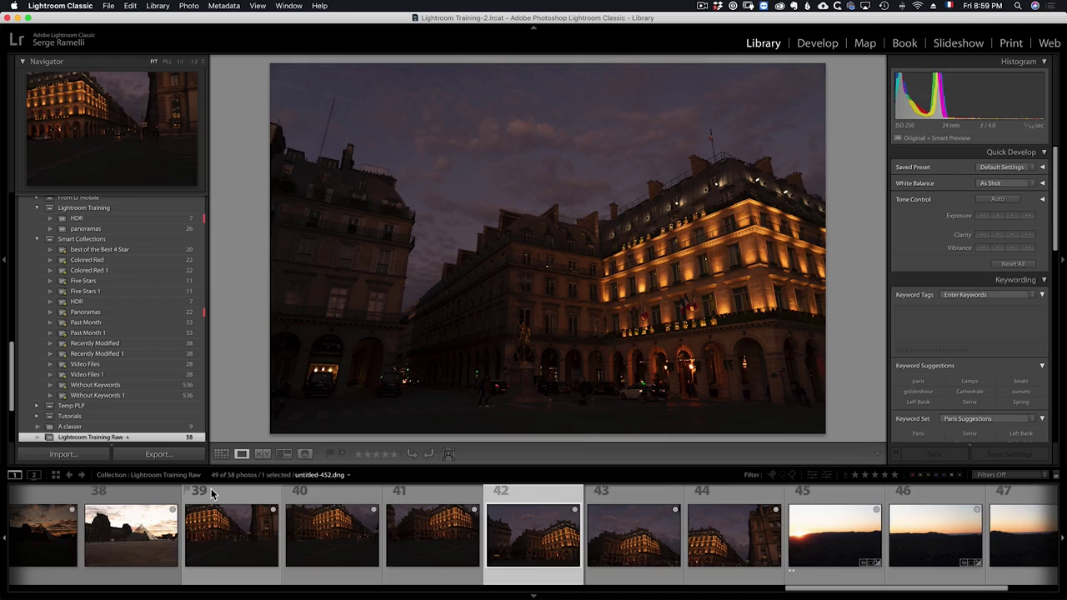
key("Right")
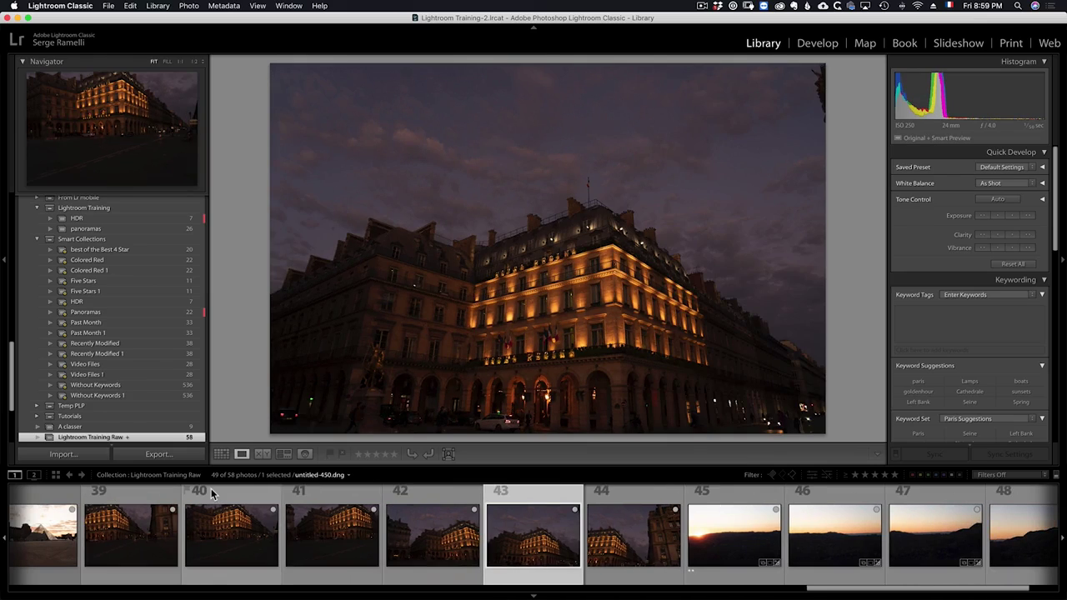
key("Right")
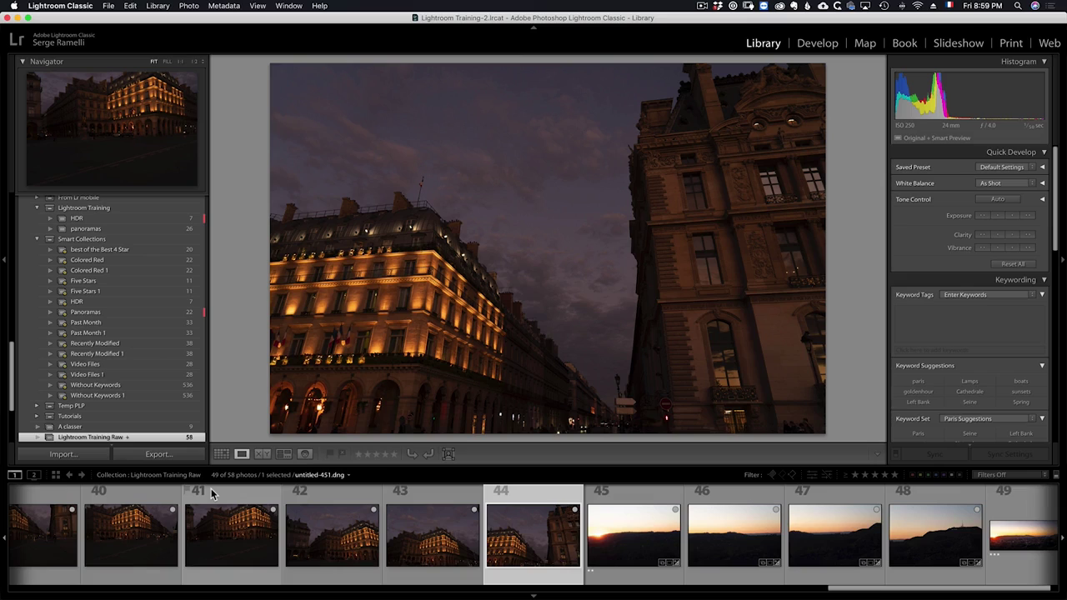
key("shift+Left")
key("shift+Left")
key("shift+Left")
key("shift+Left")
key("shift+Left")
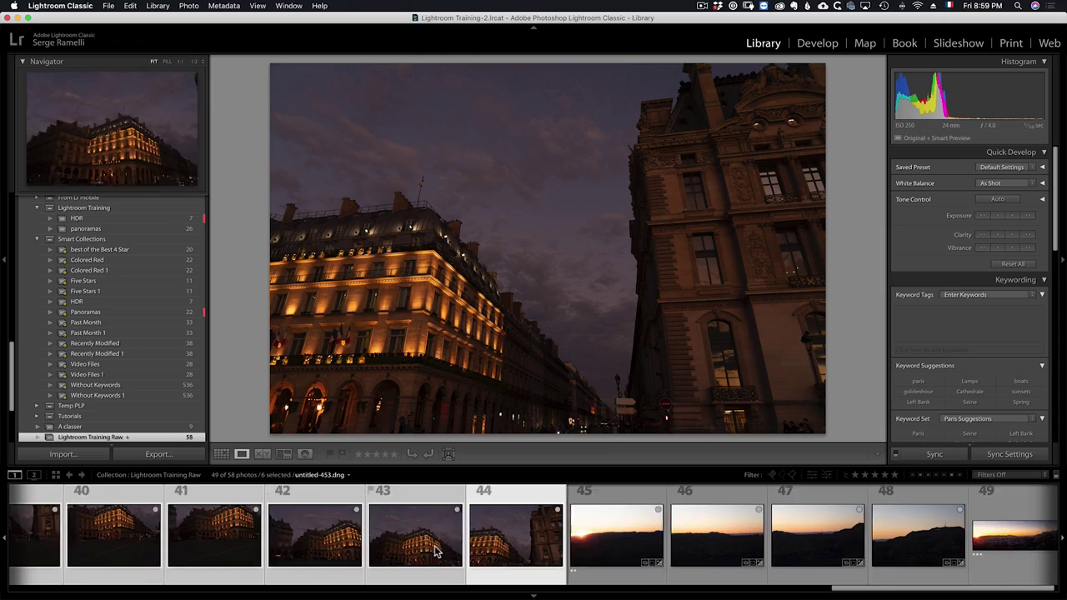
Start a Panorama photo merge with the six selected dusk photos
scroll(436, 551, "up", 3)
scroll(433, 553, "up", 1)
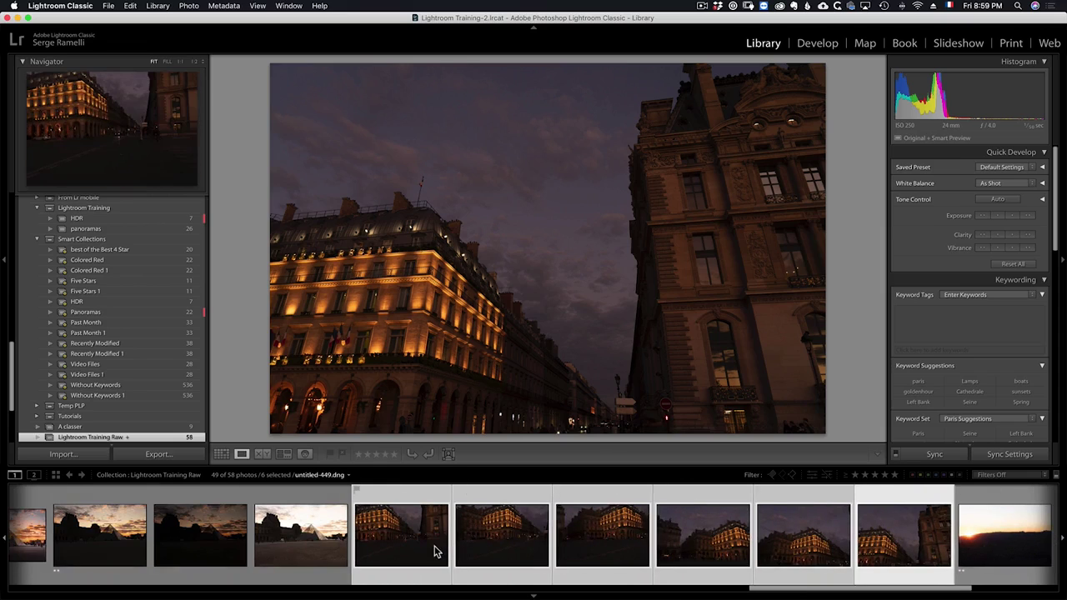
right_click(496, 497)
mouse_move(543, 359)
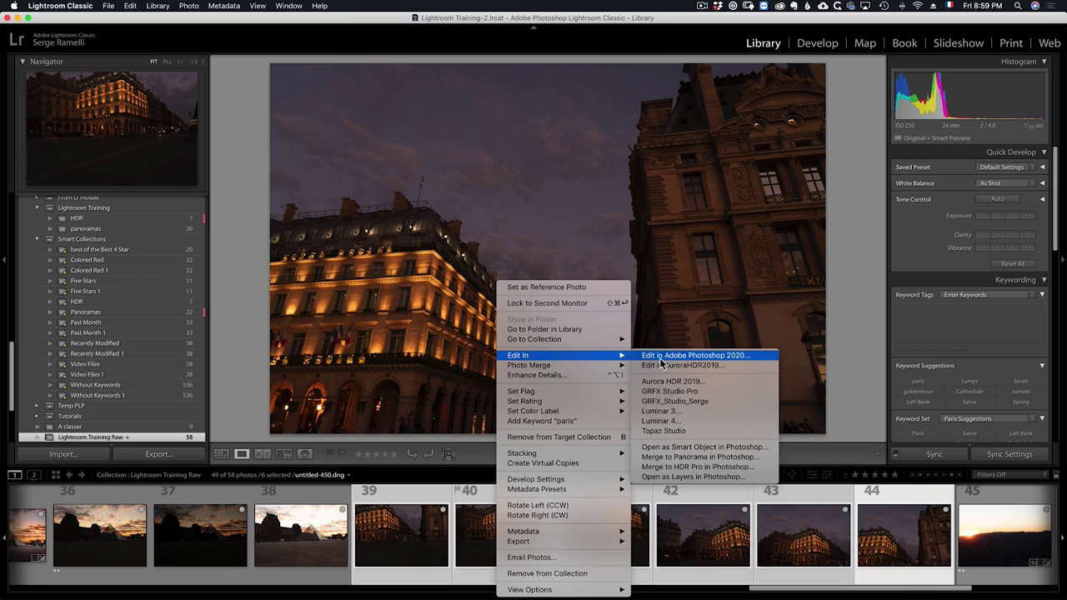
mouse_move(612, 365)
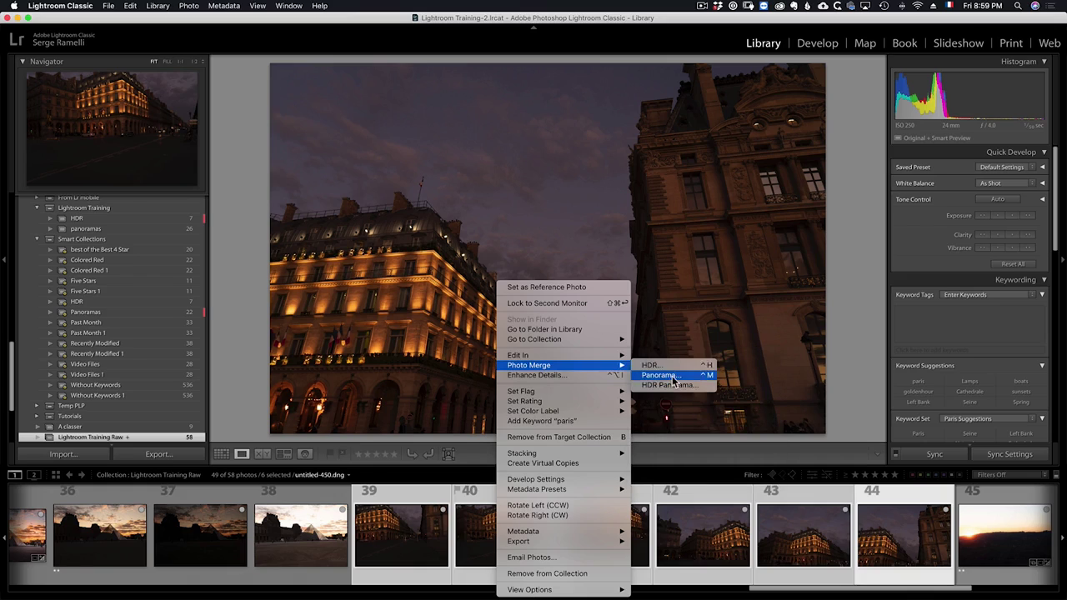
left_click(672, 377)
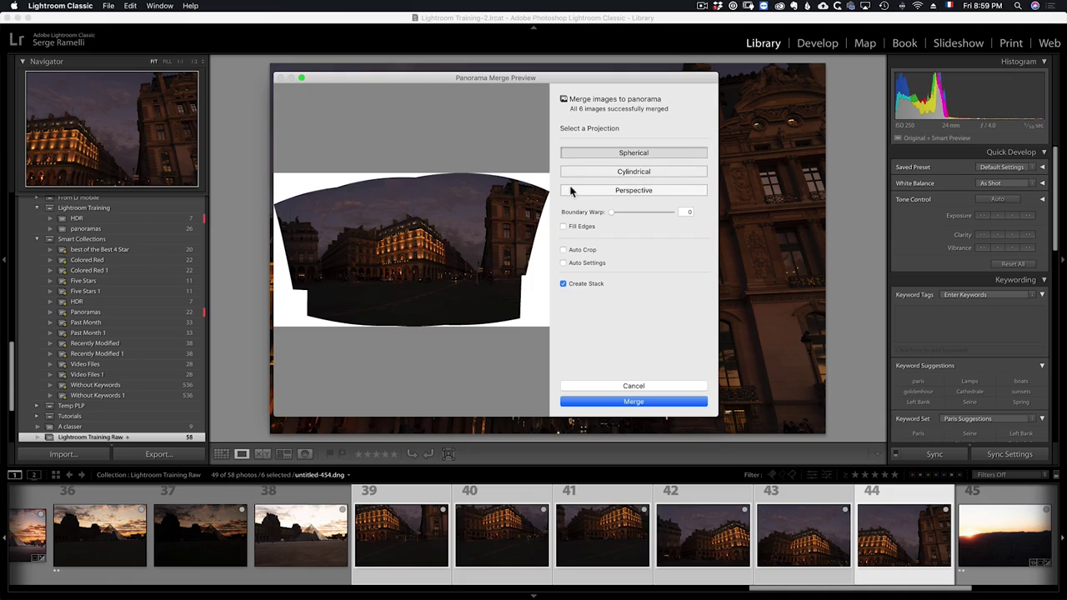
Compare the Perspective, Cylindrical and Spherical projections in the merge preview and choose Cylindrical
left_click(639, 191)
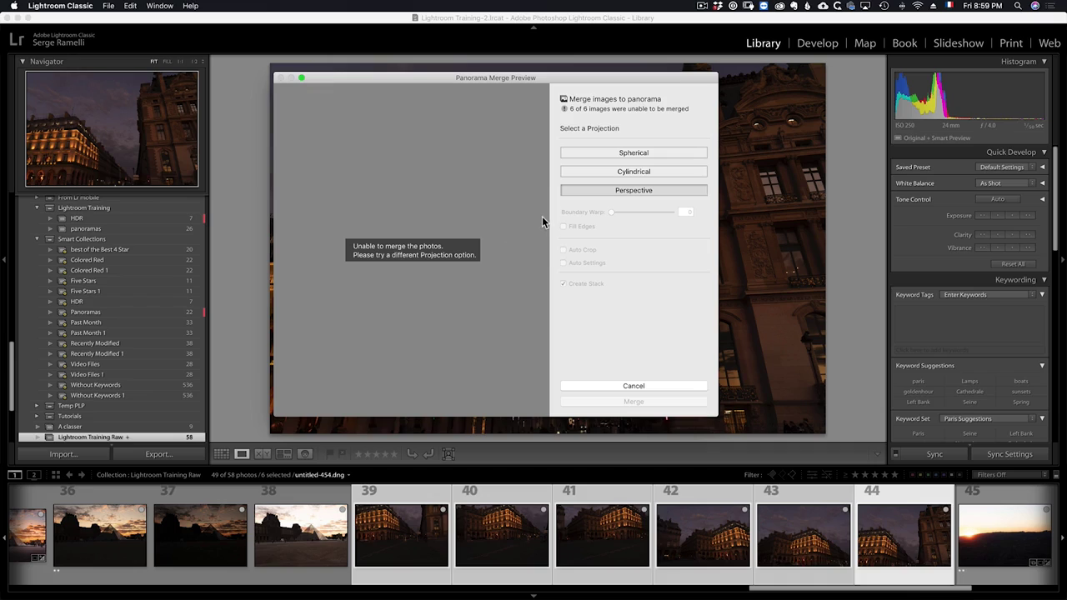
left_click(601, 172)
left_click(617, 154)
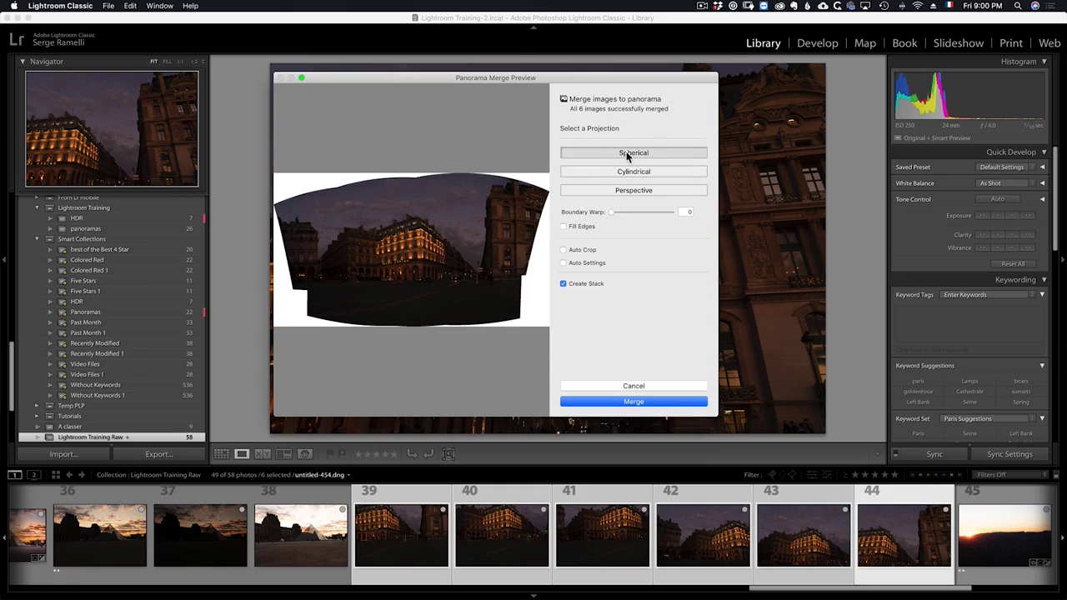
left_click(627, 172)
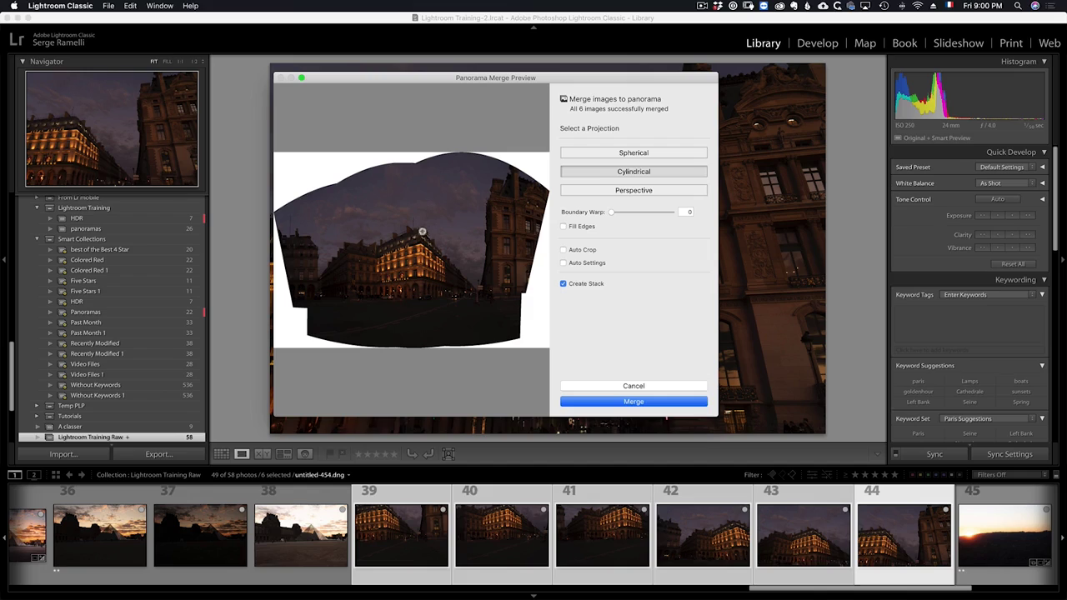
left_click(625, 154)
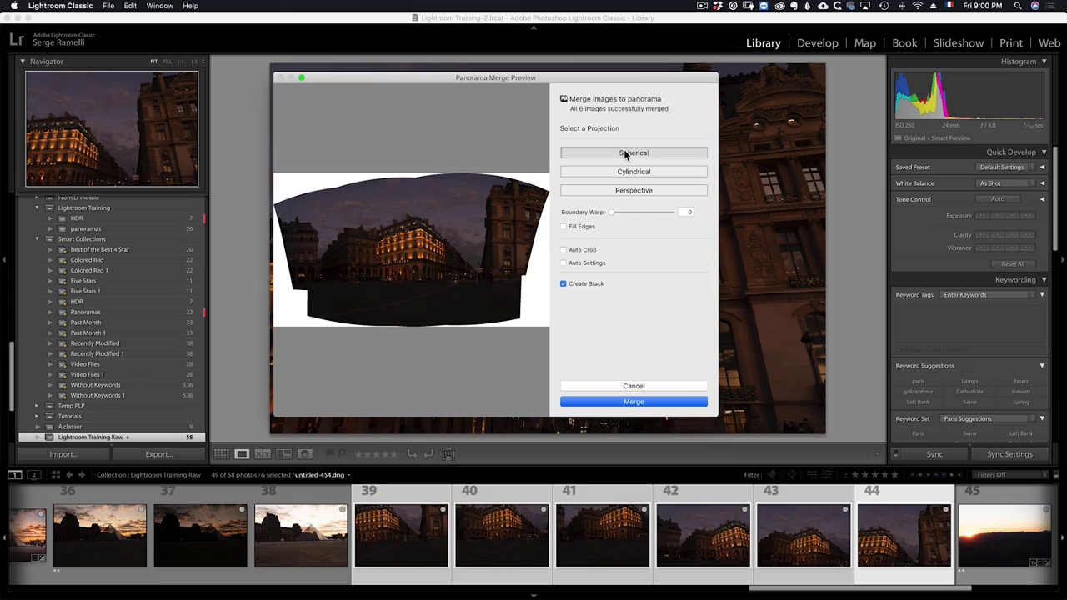
left_click(627, 172)
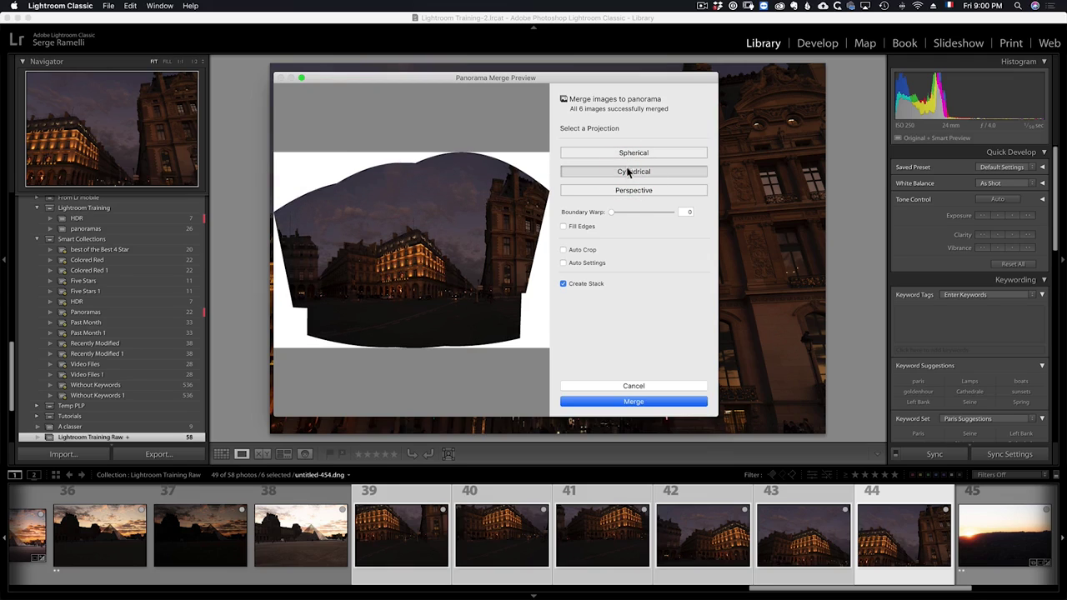
left_click(627, 154)
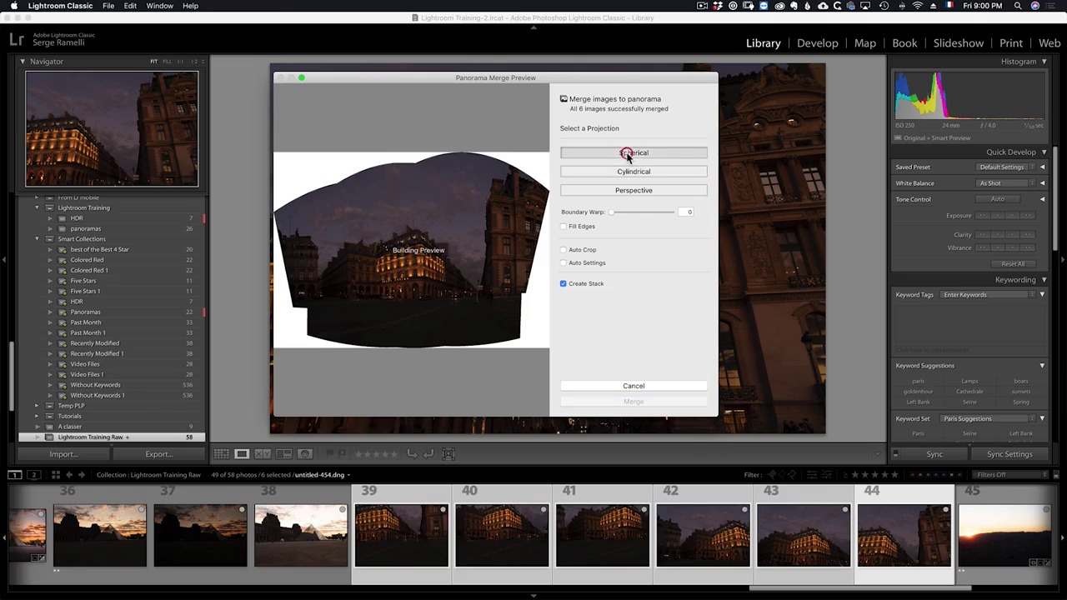
left_click(629, 171)
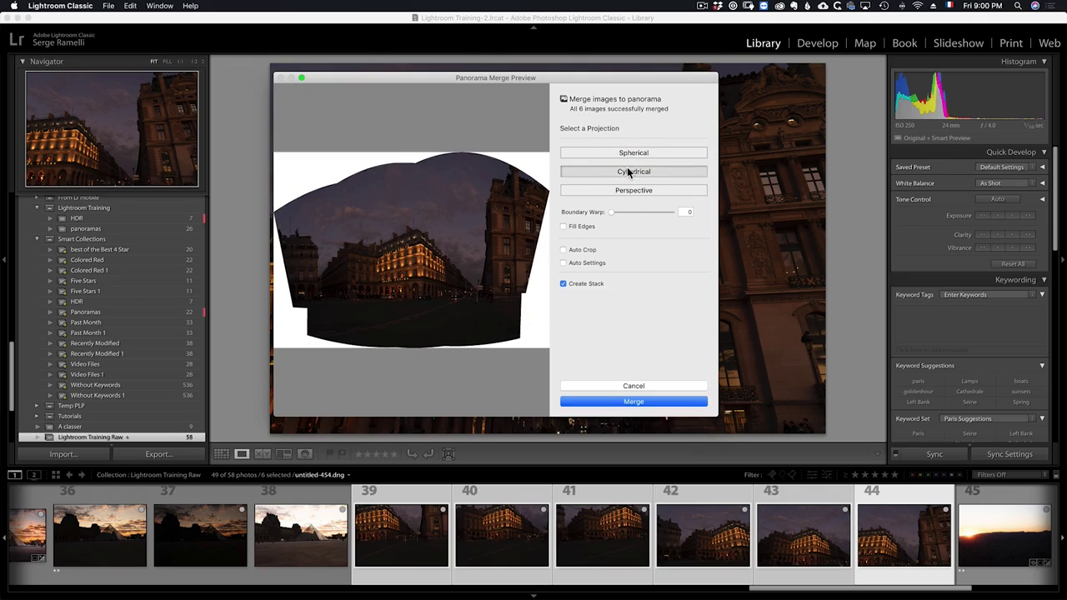
Try Fill Edges and Auto Crop on the cylindrical panorama preview, switching each option off again
left_click(576, 226)
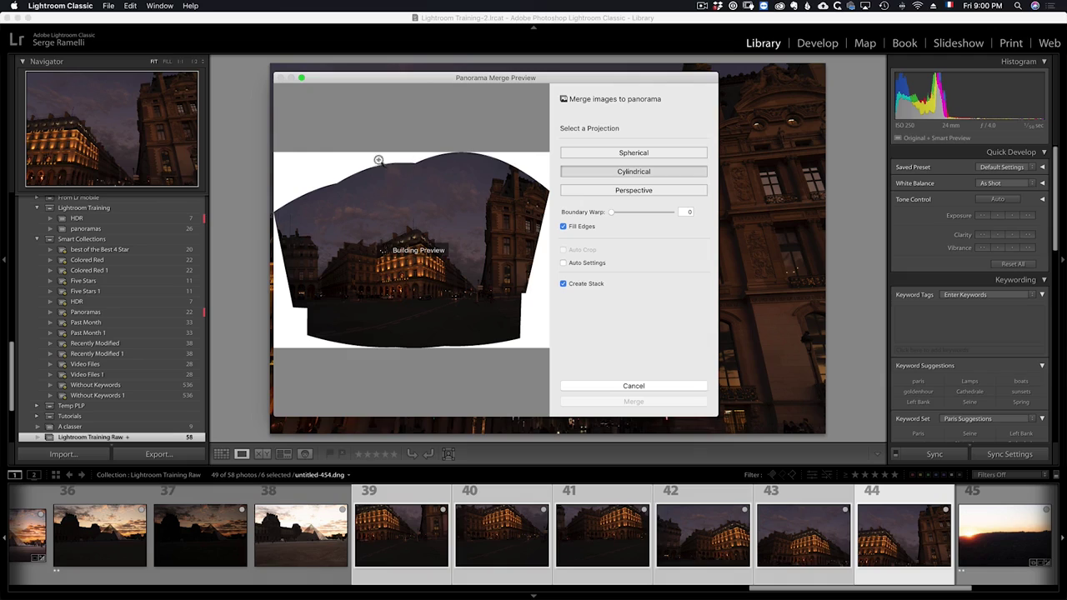
left_click(575, 226)
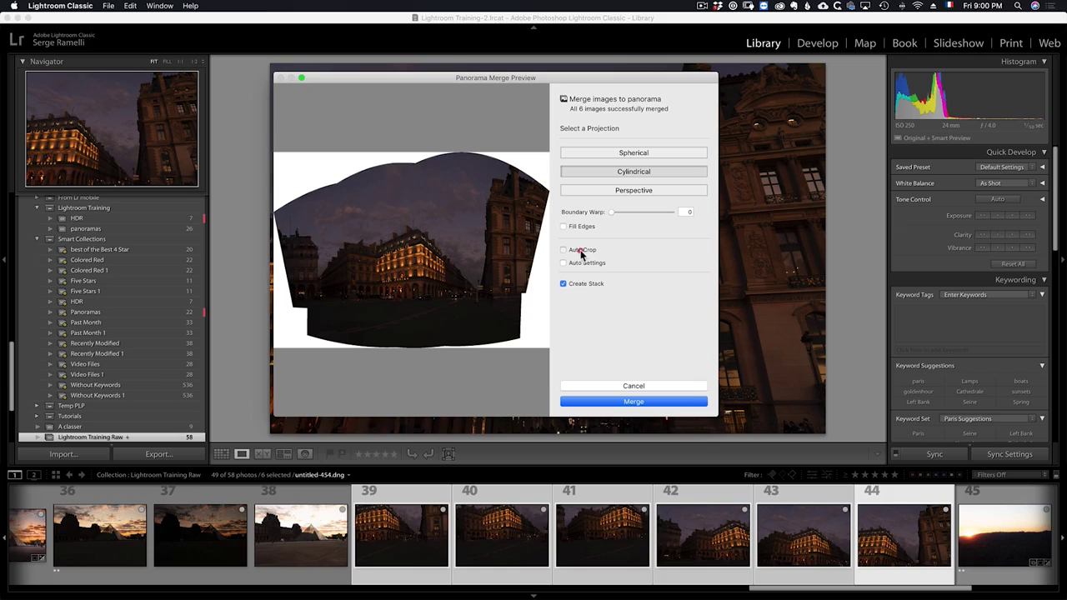
left_click(582, 254)
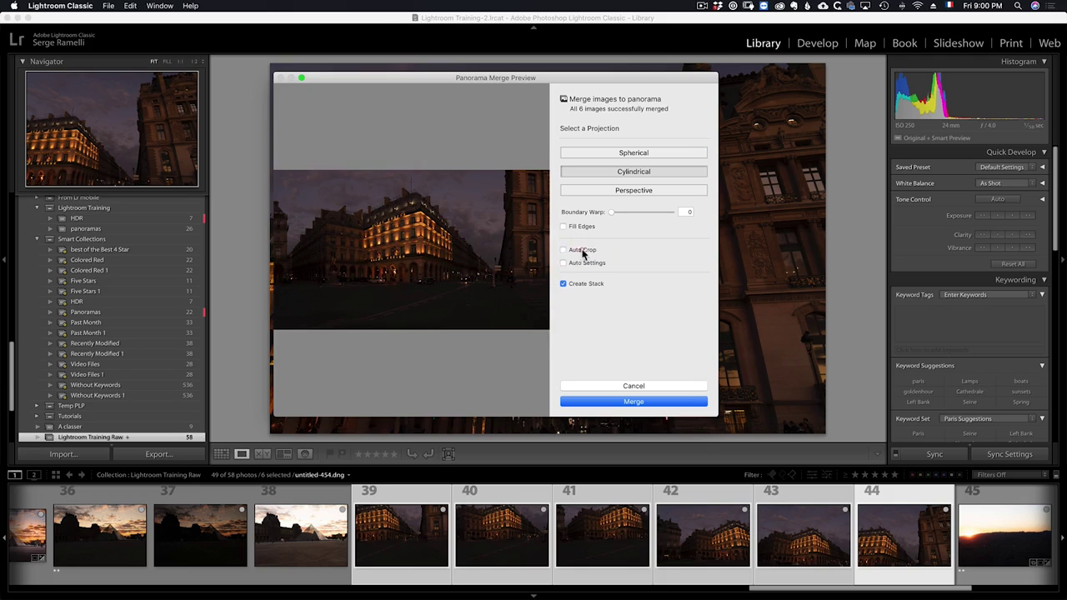
left_click(582, 253)
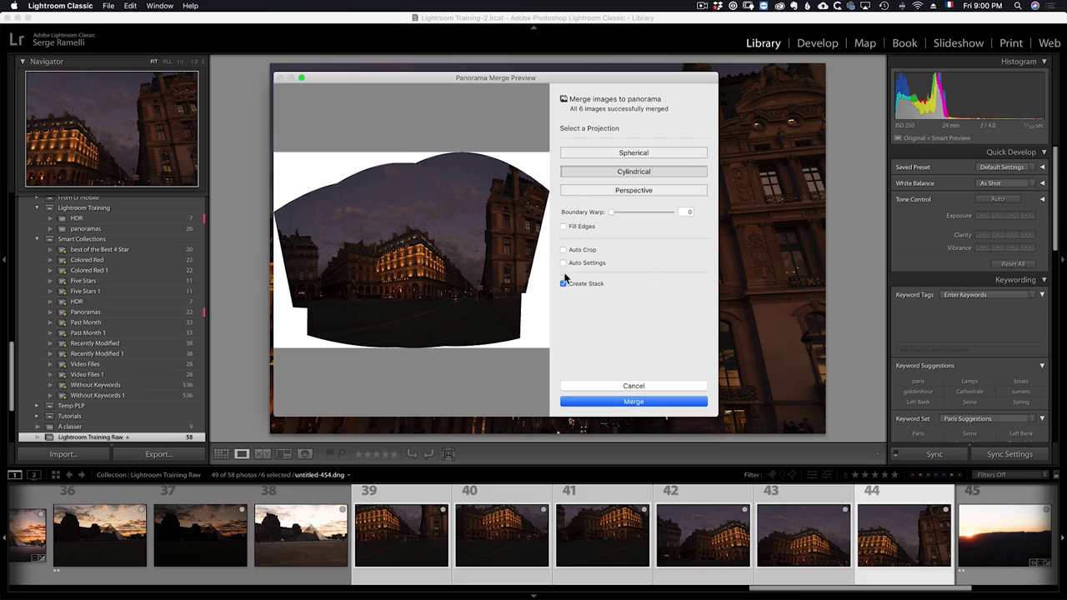
left_click(581, 229)
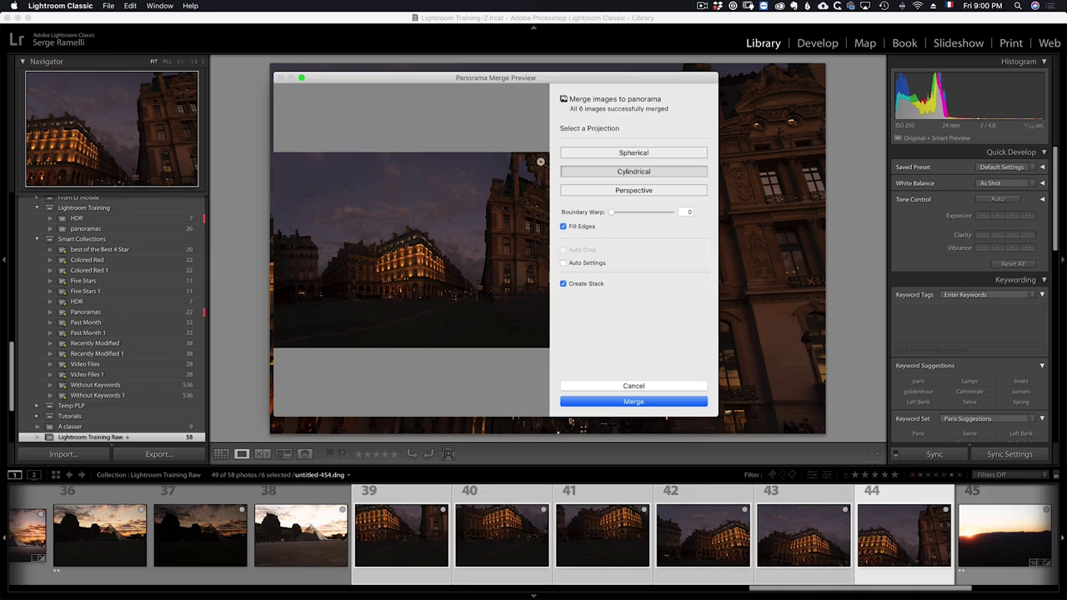
left_click(564, 227)
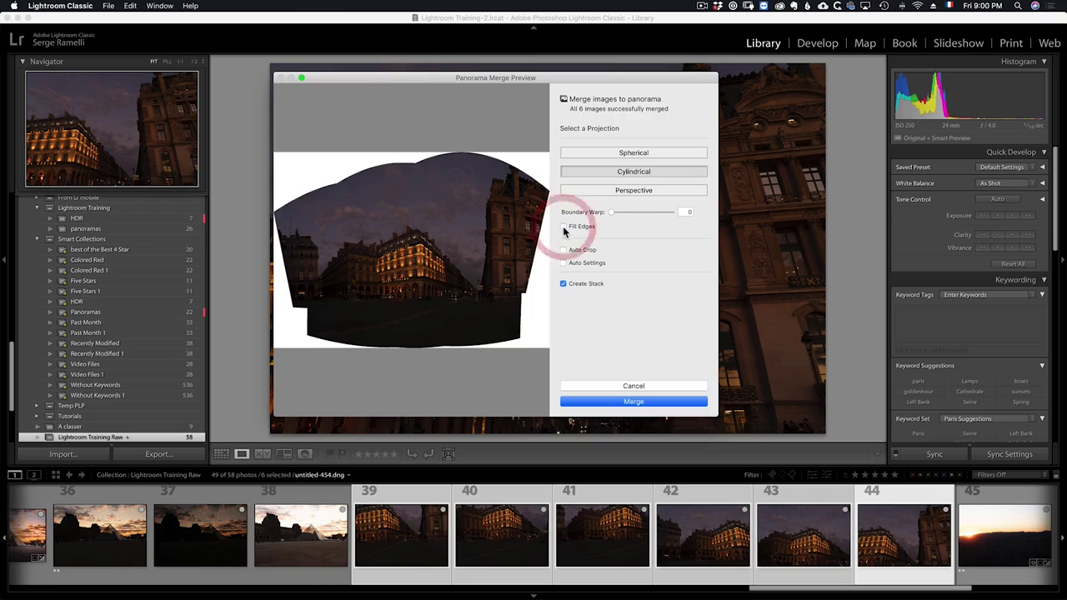
Try Boundary Warp at 13 and 64, each with Fill Edges on, and reset the warp to 0
left_click_drag(613, 215, 621, 217)
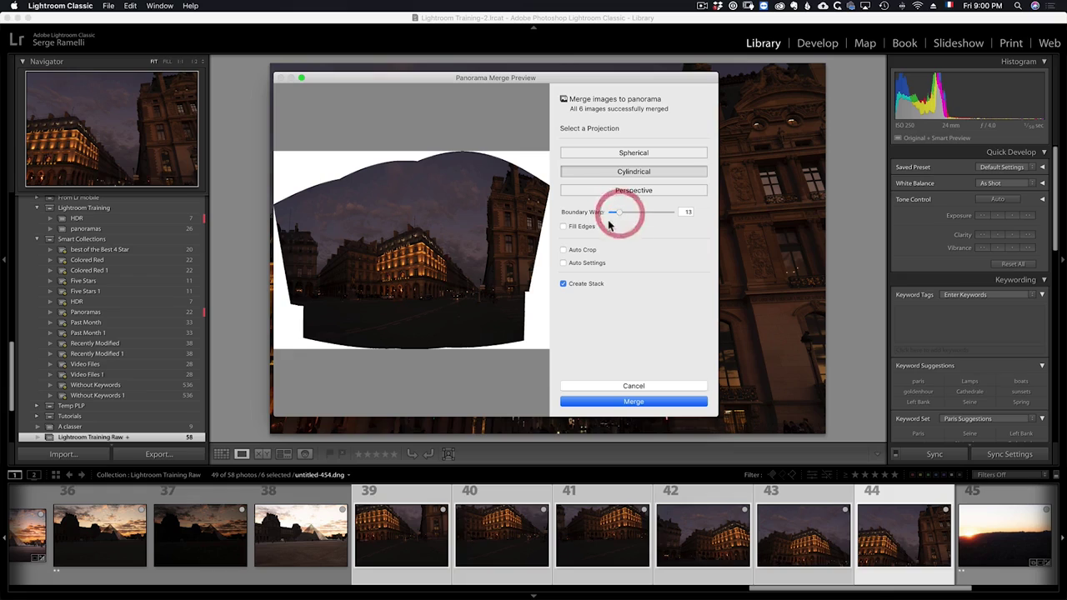
left_click(584, 227)
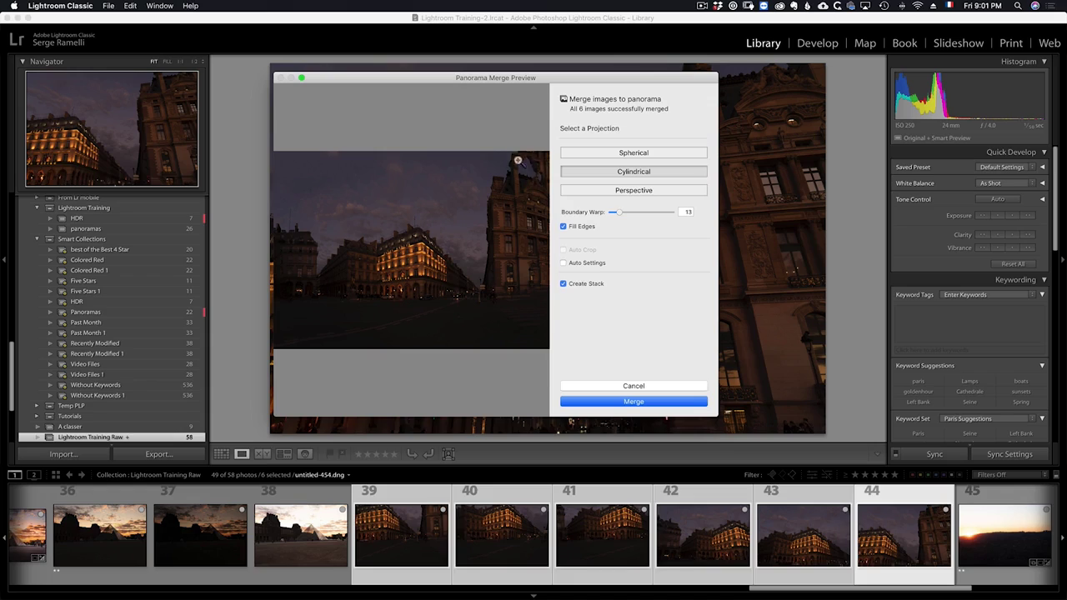
left_click(573, 226)
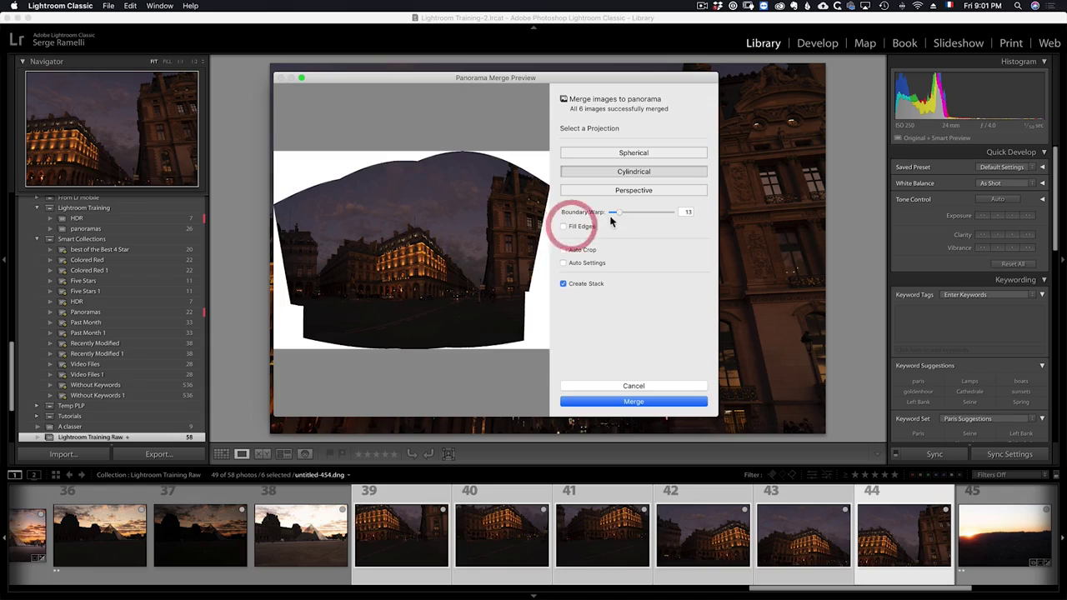
left_click_drag(613, 215, 649, 215)
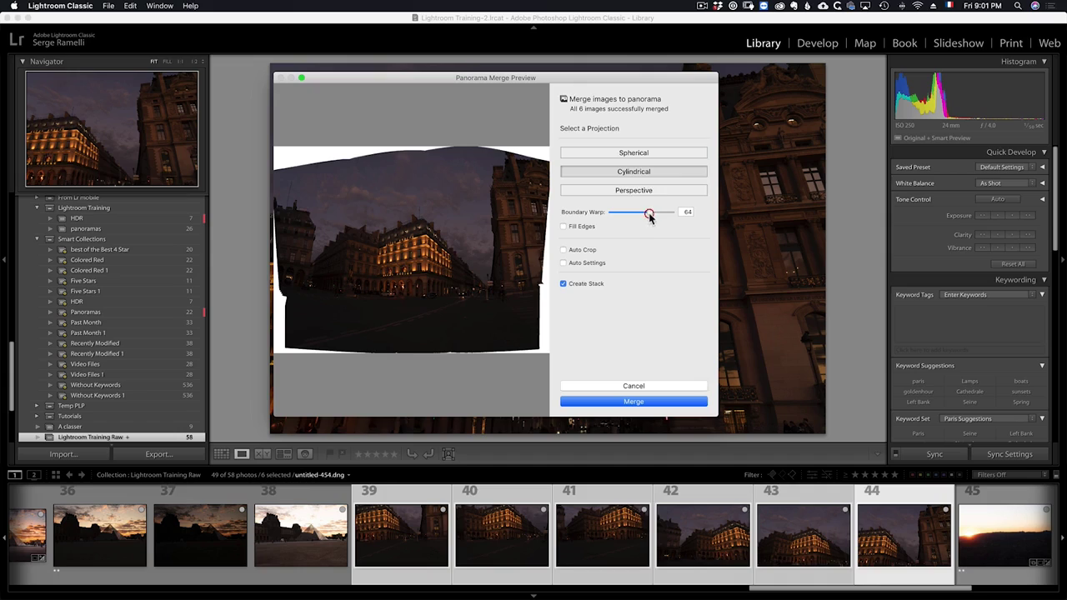
left_click(580, 228)
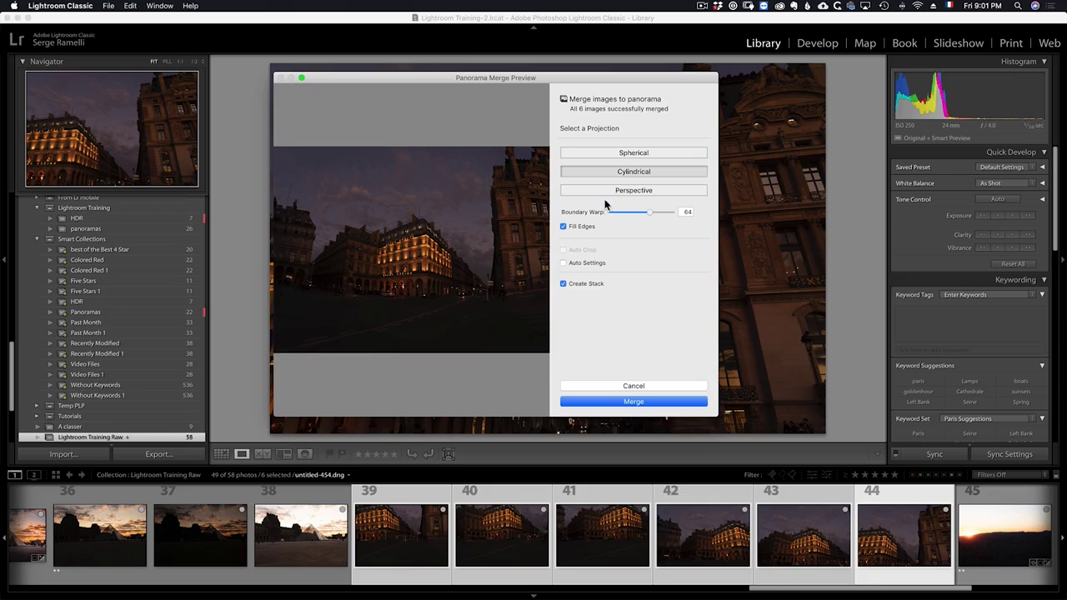
left_click_drag(649, 213, 578, 210)
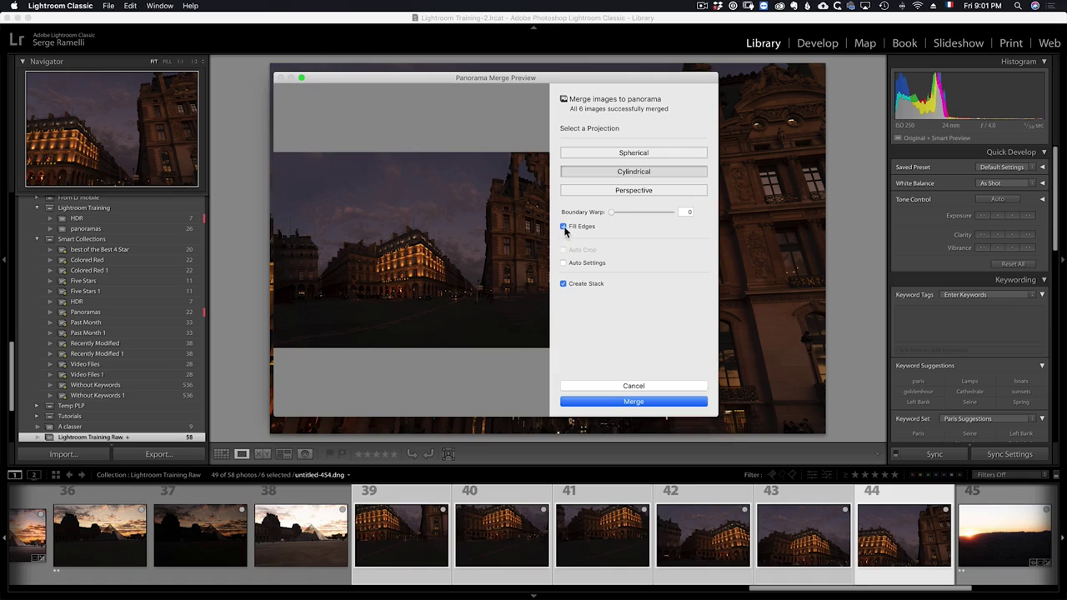
Try Boundary Warp at 34 combined with Fill Edges, resetting the warp to 0 and turning Fill Edges off
left_click(563, 228)
left_click(563, 228)
left_click_drag(612, 213, 564, 208)
left_click(631, 214)
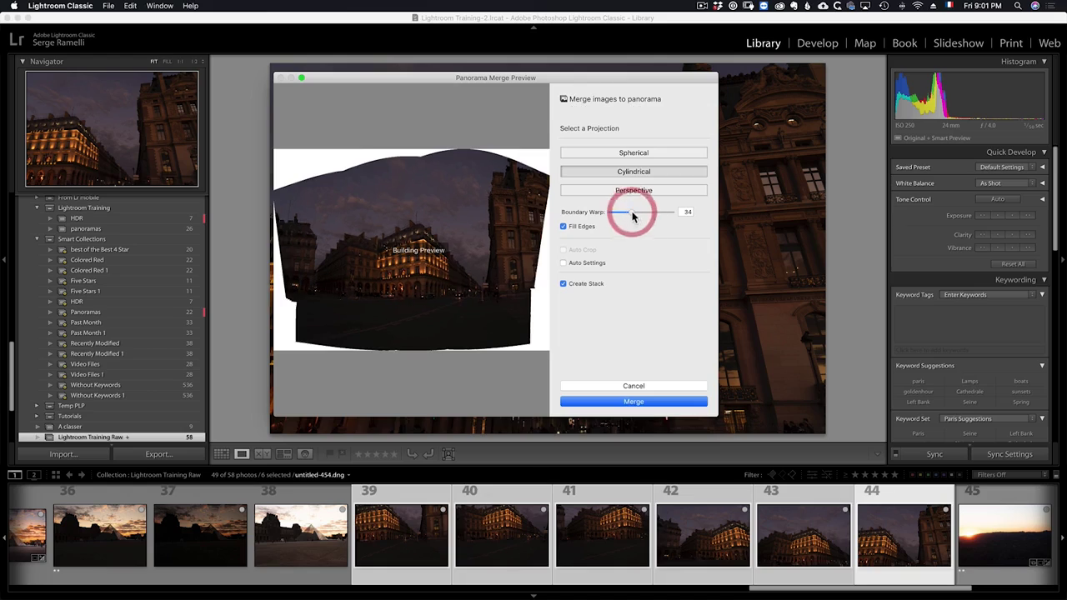
left_click(574, 229)
left_click(574, 228)
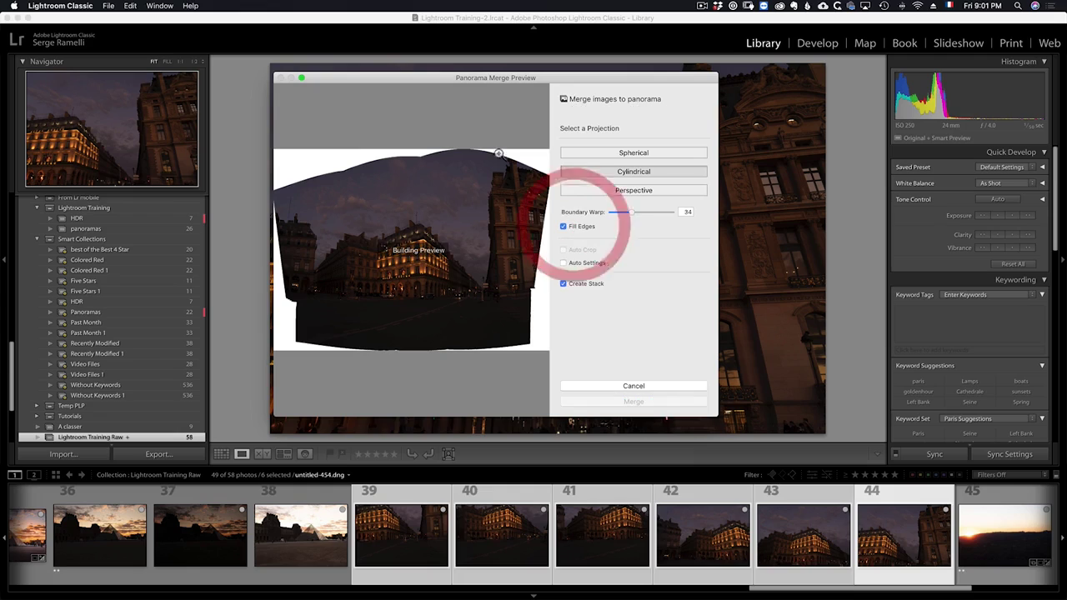
left_click(573, 227)
double_click(600, 214)
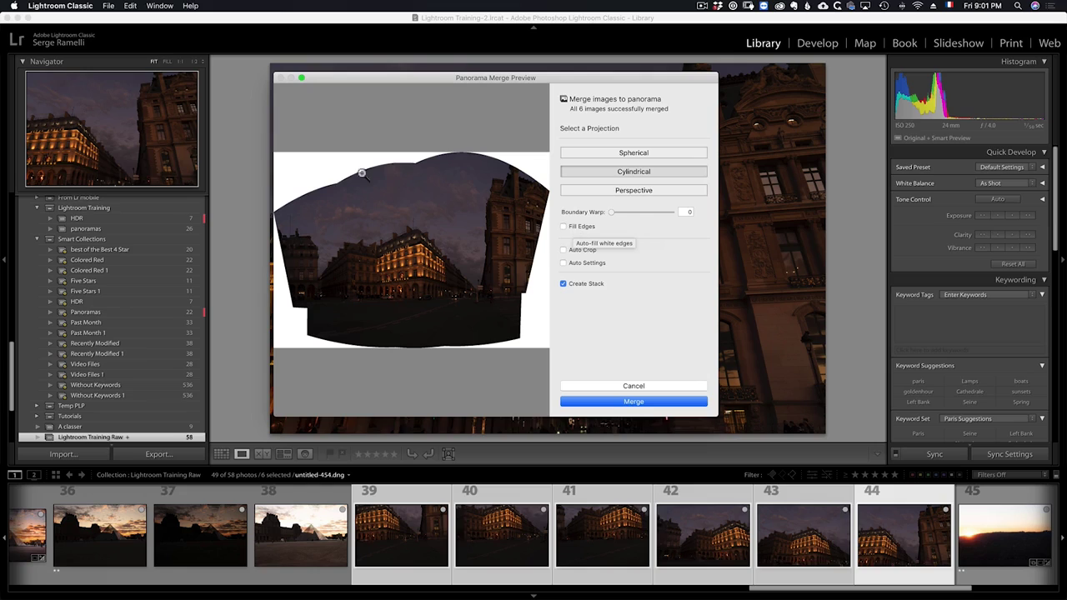
Enable Fill Edges for the cylindrical panorama and preview Auto Settings, leaving Auto Settings off
left_click(581, 226)
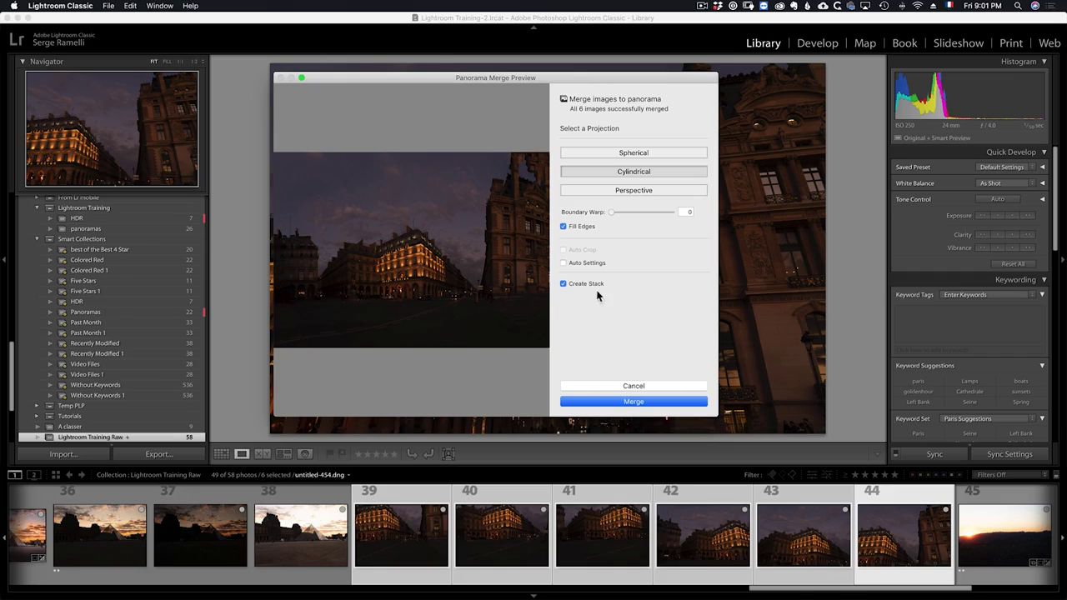
left_click(586, 263)
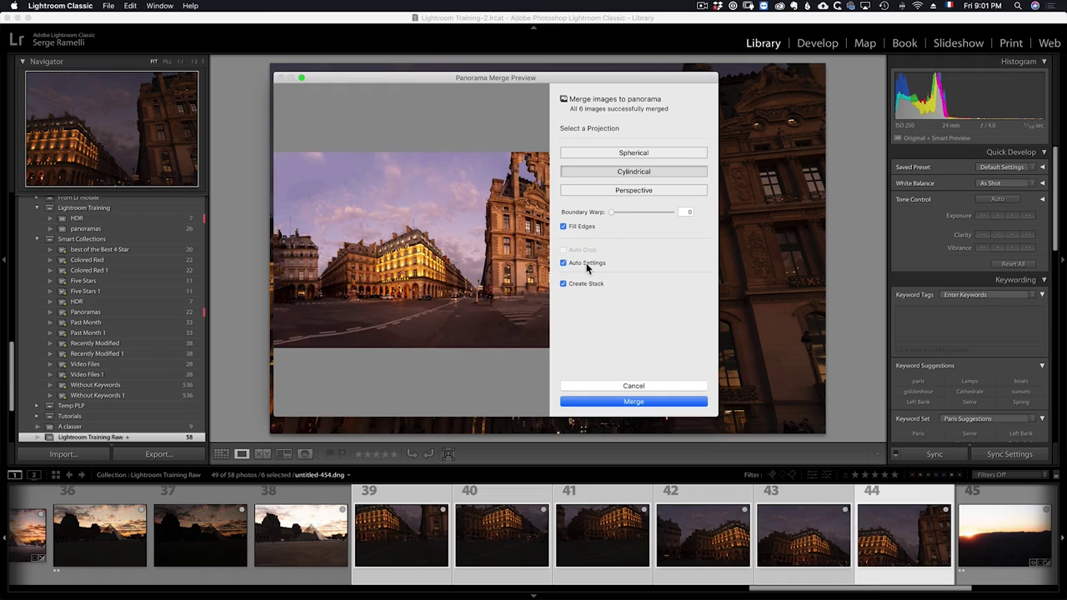
left_click(586, 264)
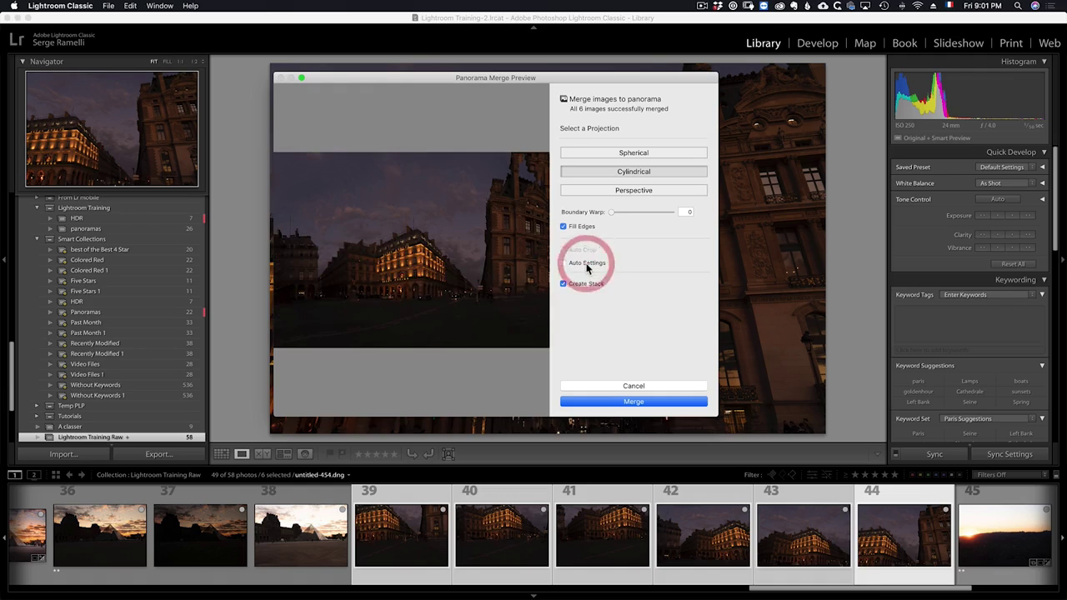
Merge the six photos with the chosen cylindrical settings and show the info overlay on the finished panorama
left_click(633, 402)
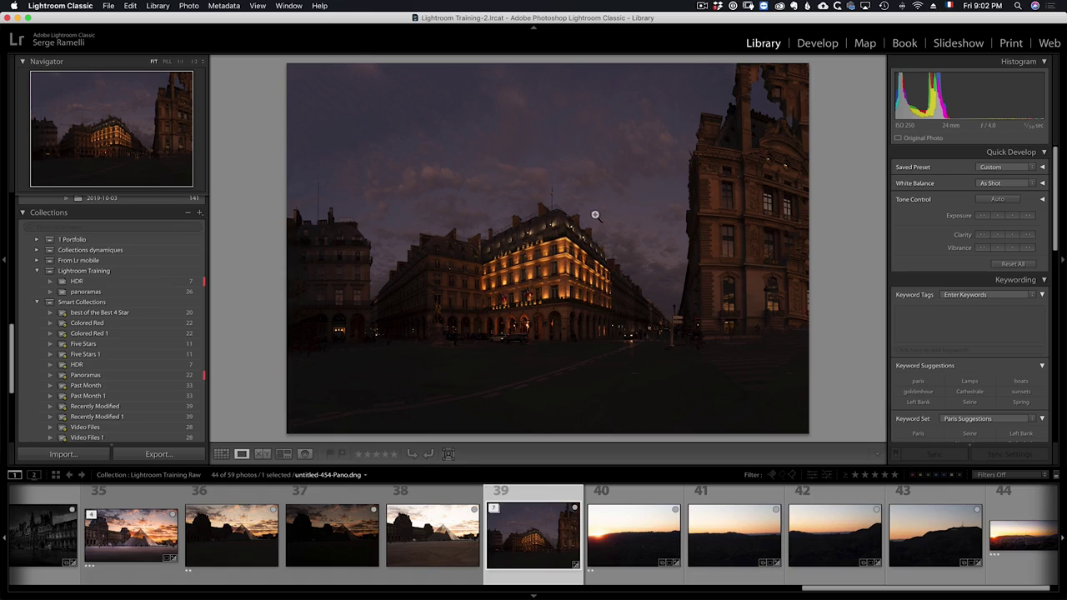
key("i")
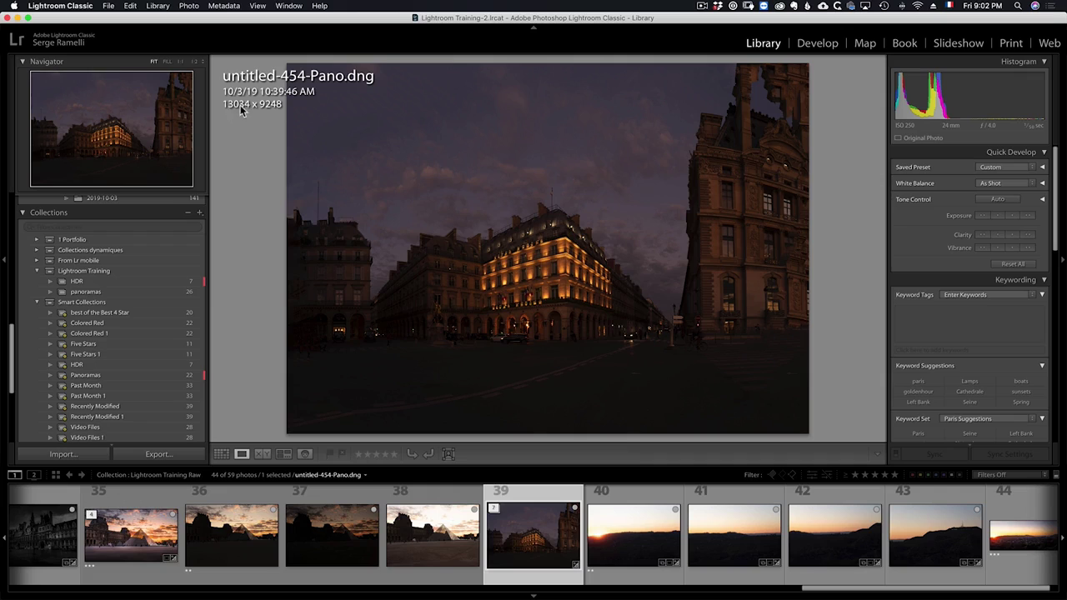
Inspect the detail of the lit corner building in the merged panorama at 1:1, returning to the full view
left_click(575, 280)
left_click_drag(629, 333, 591, 262)
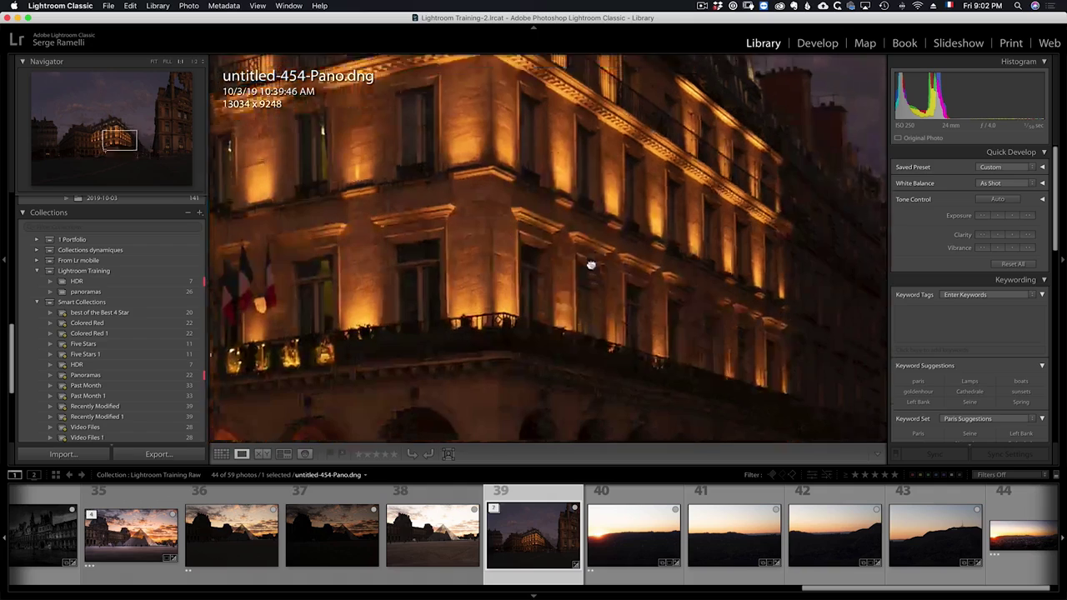
left_click_drag(621, 318, 437, 298)
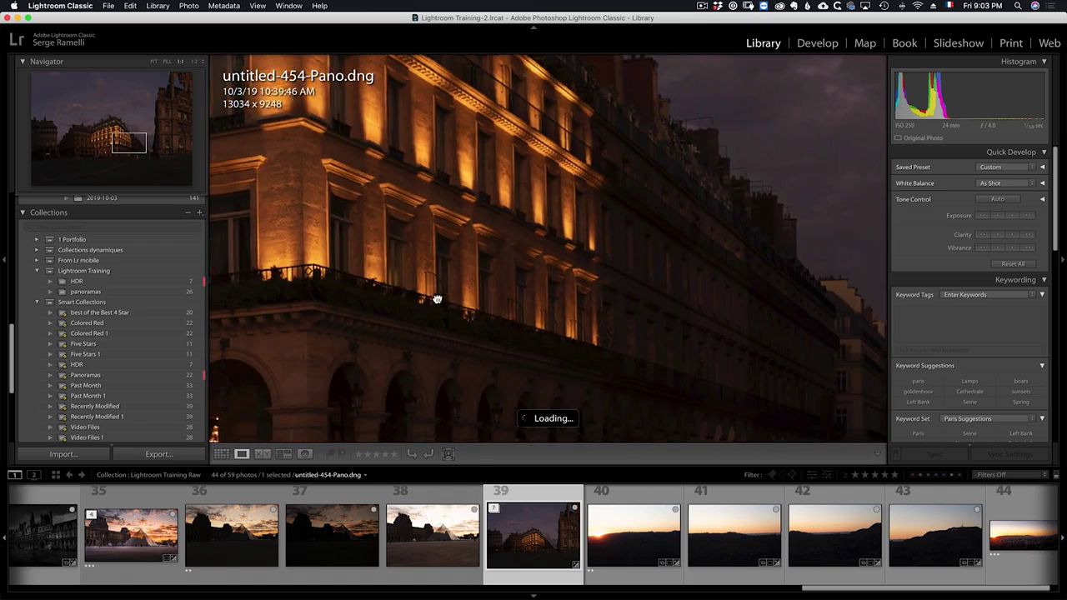
left_click(538, 283)
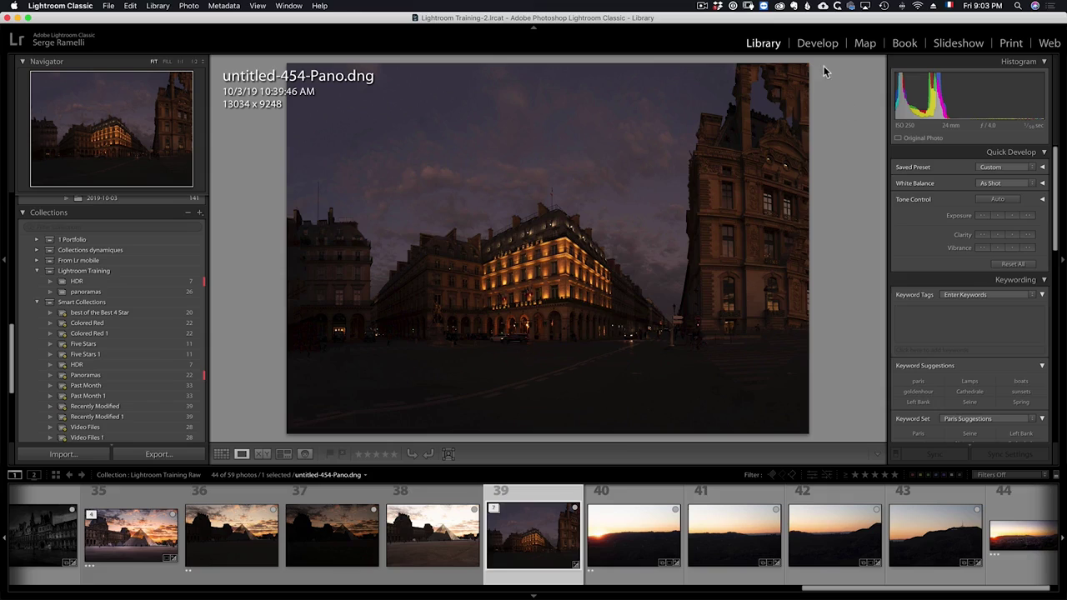
Open the merged panorama in the Develop module and hide its photo info overlay
left_click(820, 43)
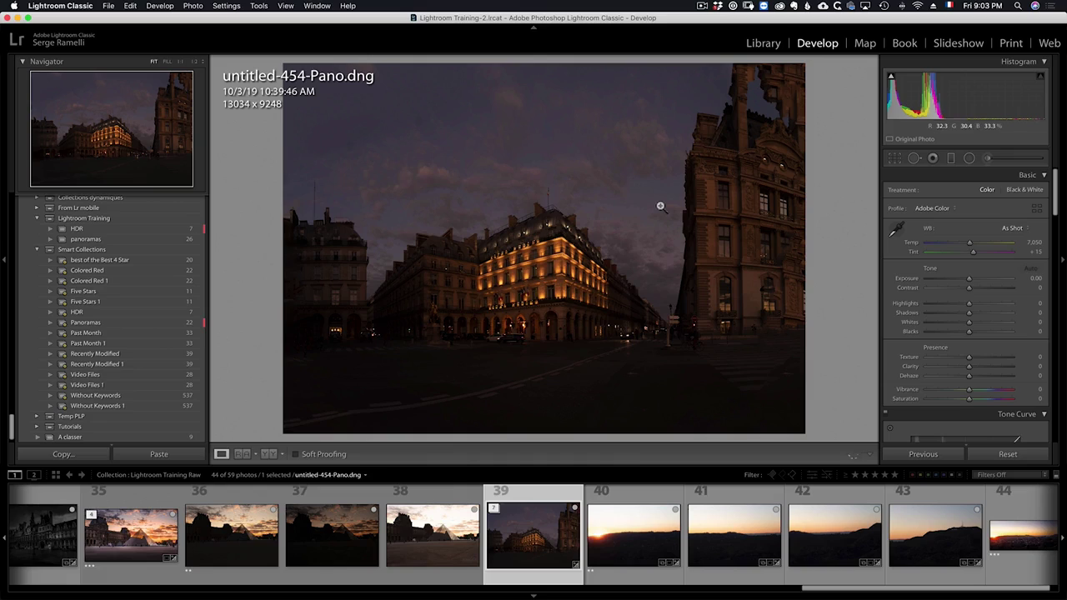
key("i")
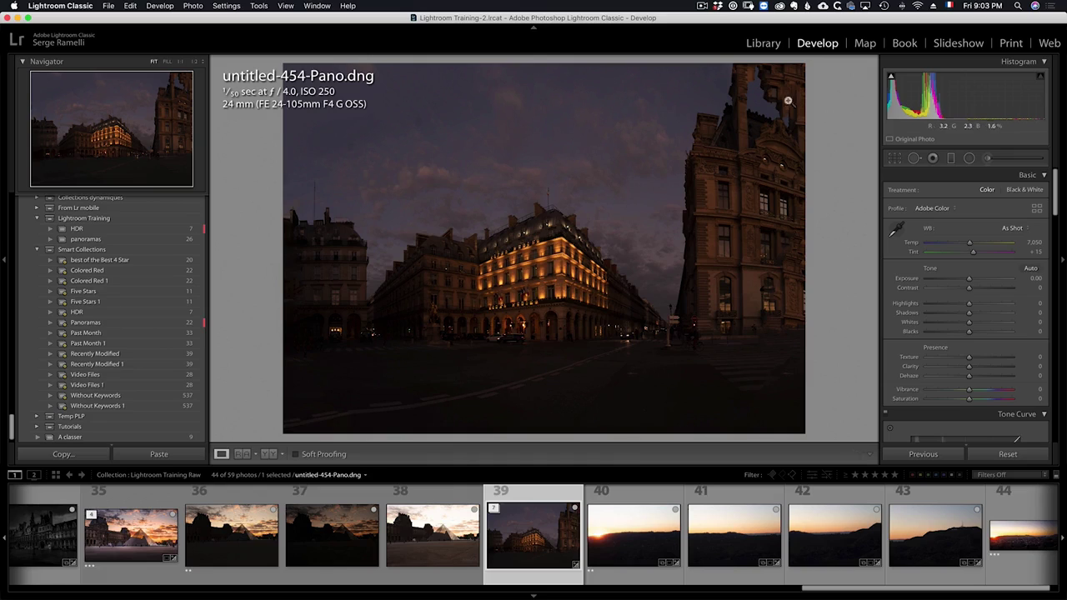
key("i")
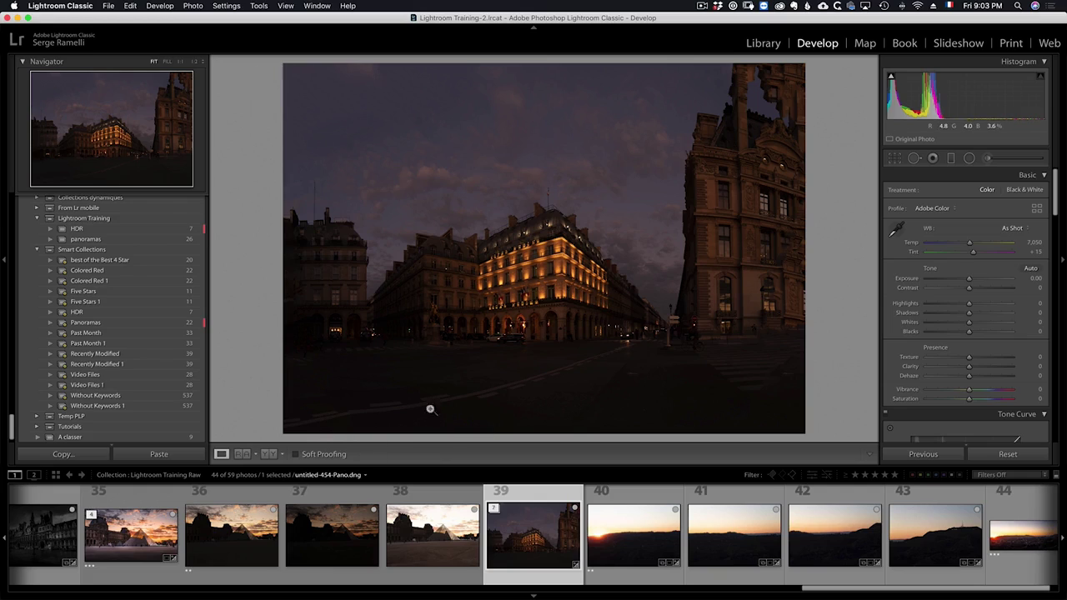
Set the panorama's Shadows to +100, Blacks to -16, Highlights to -100 and Whites to +69
left_click_drag(972, 314, 1031, 316)
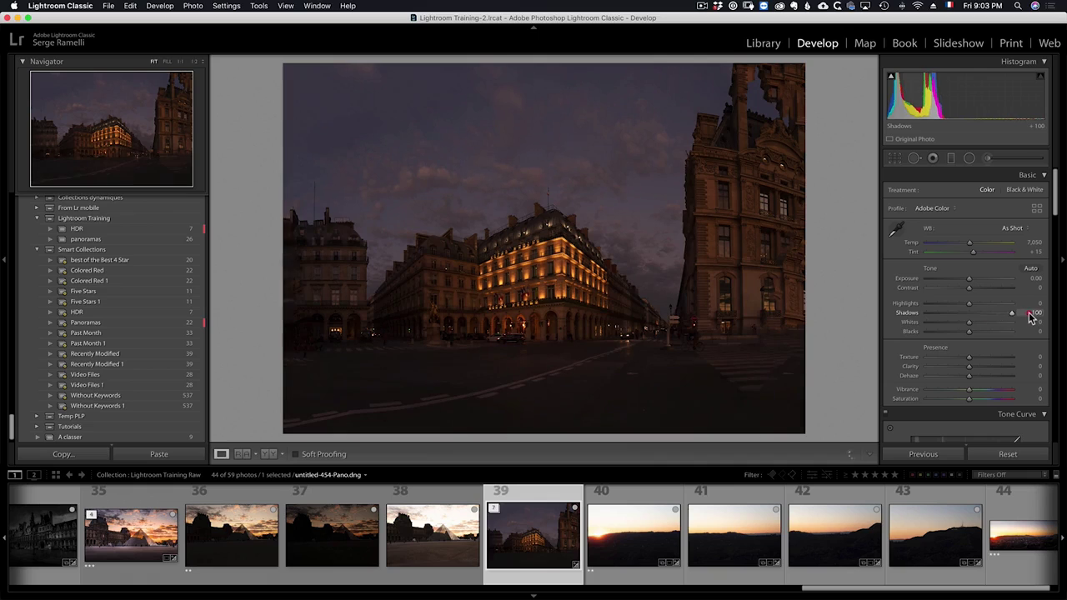
left_click_drag(966, 333, 963, 337)
left_click_drag(971, 327, 925, 303)
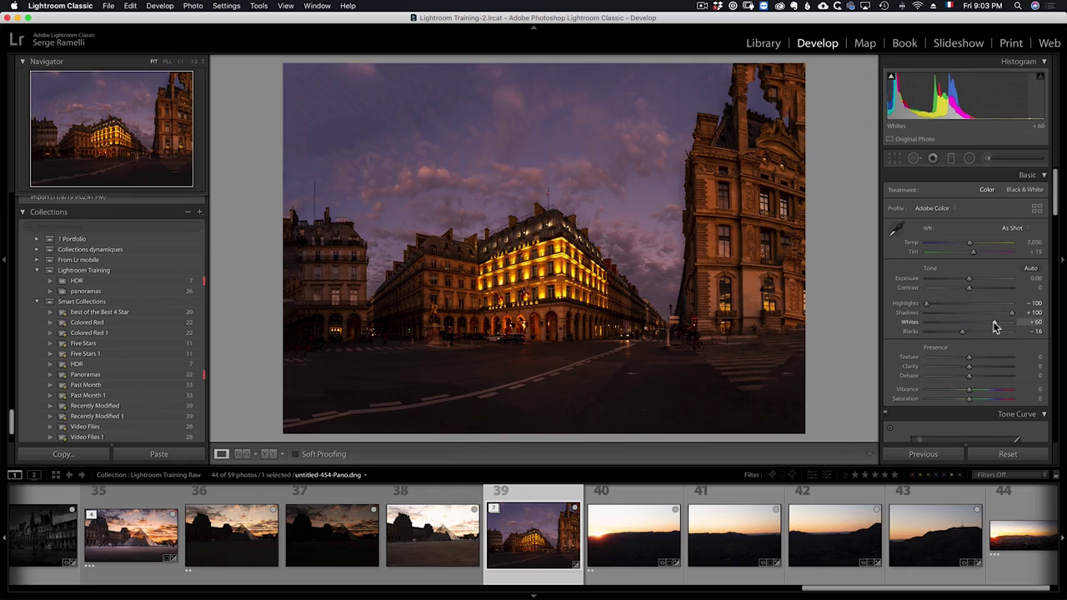
left_click_drag(995, 326, 999, 327)
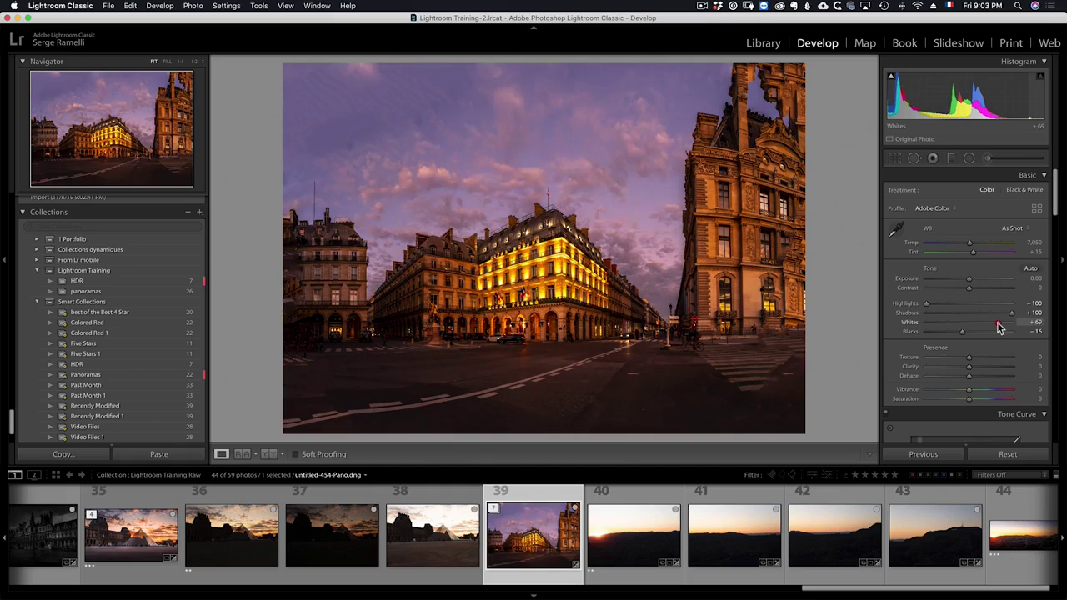
left_click(1000, 328)
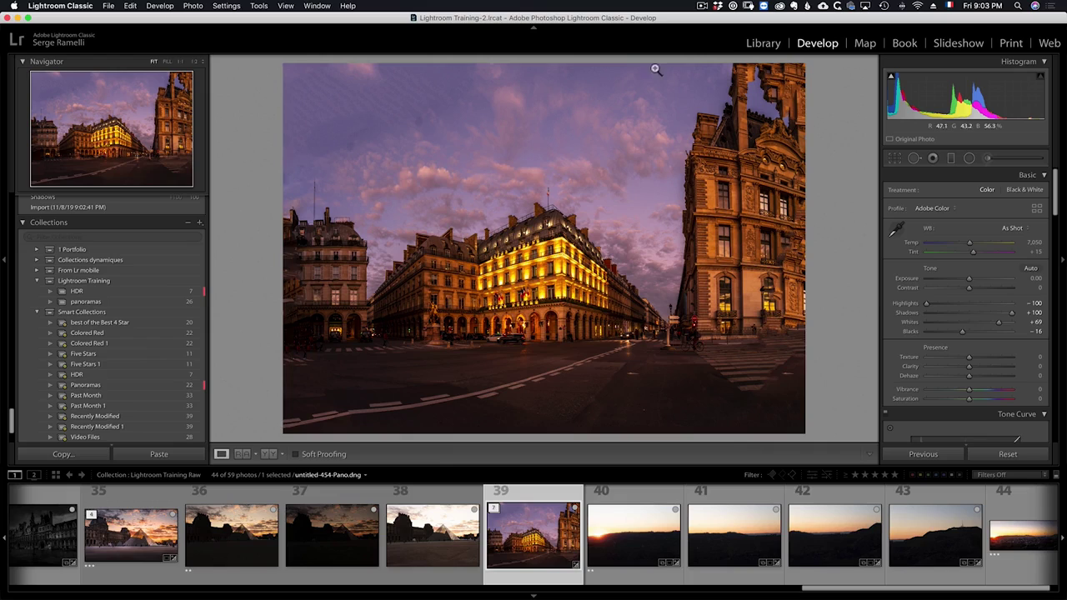
Enable Remove Chromatic Aberration and Profile Corrections in the panorama's lens corrections
left_click(896, 160)
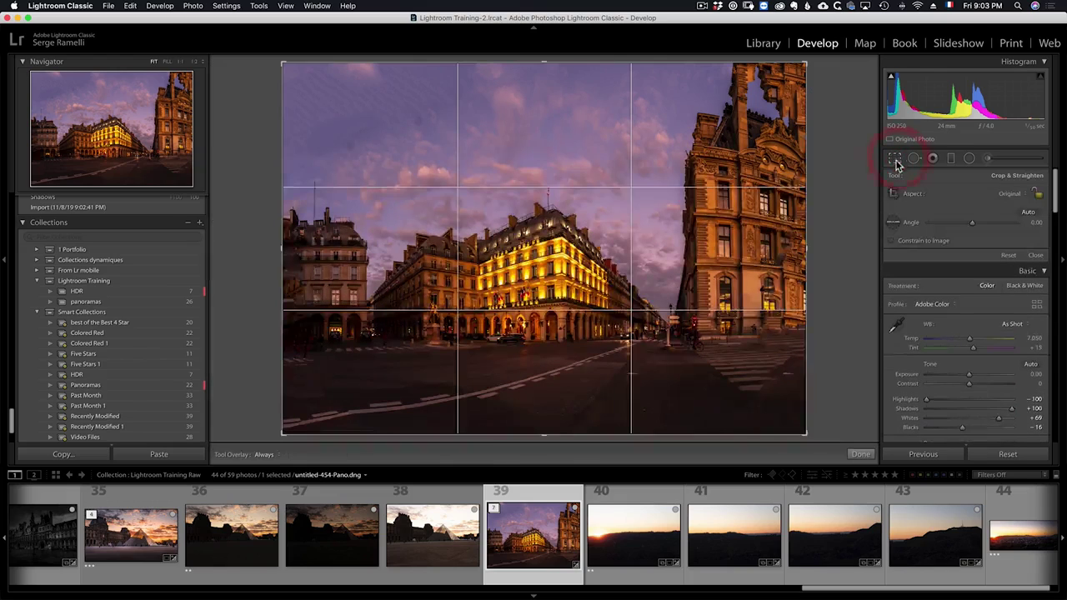
left_click(893, 159)
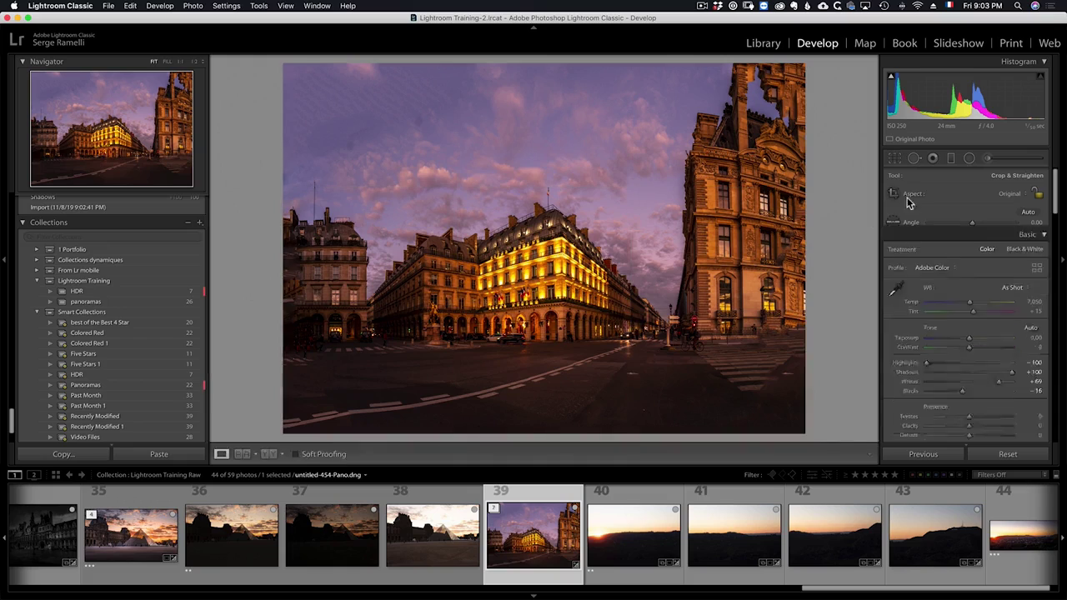
scroll(967, 238, "down", 15)
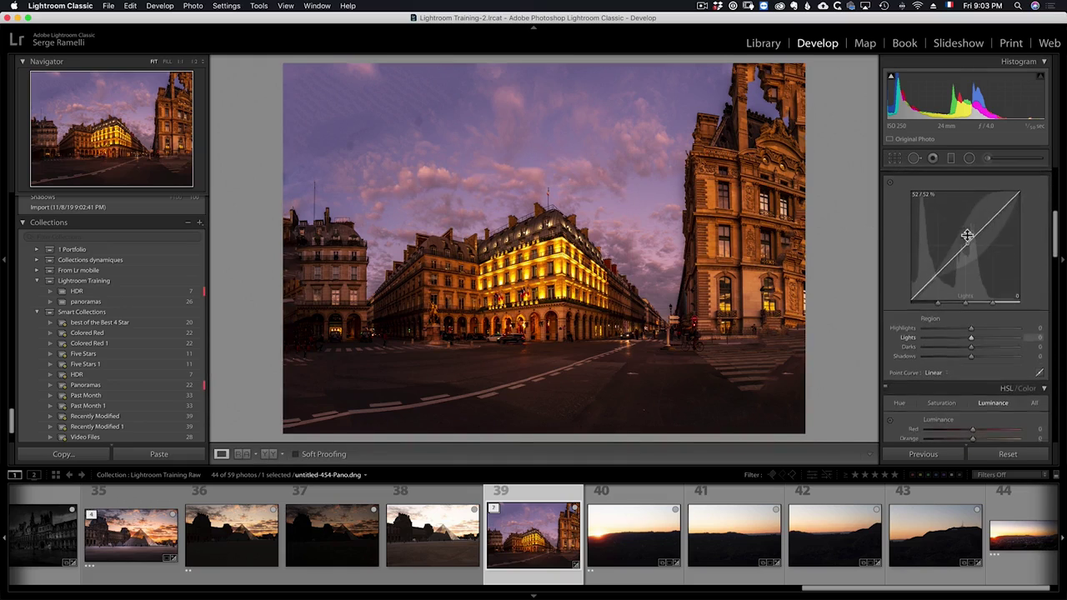
scroll(966, 234, "down", 5)
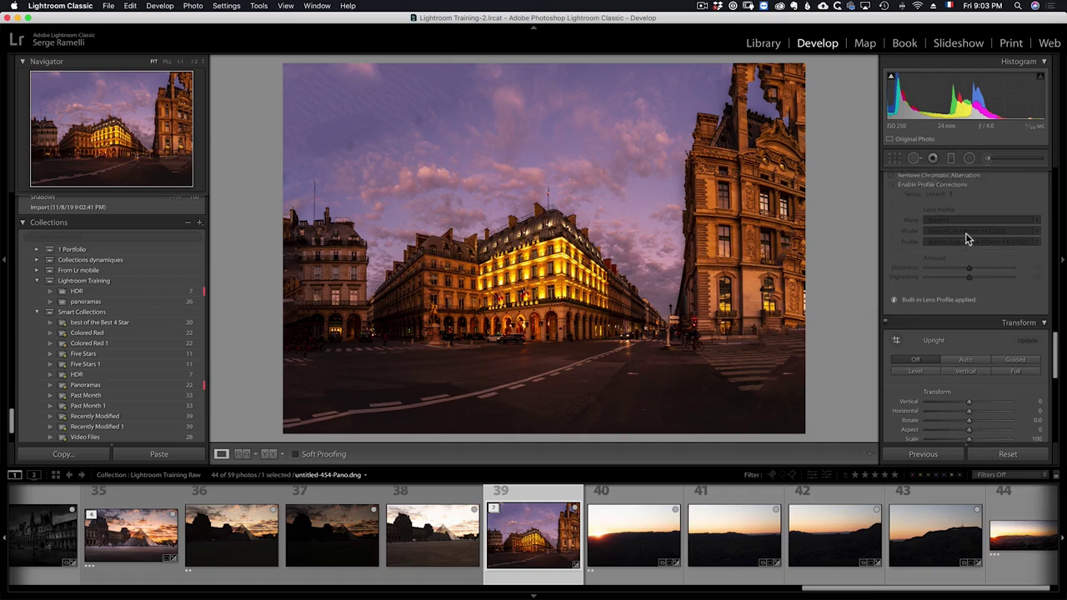
left_click(946, 251)
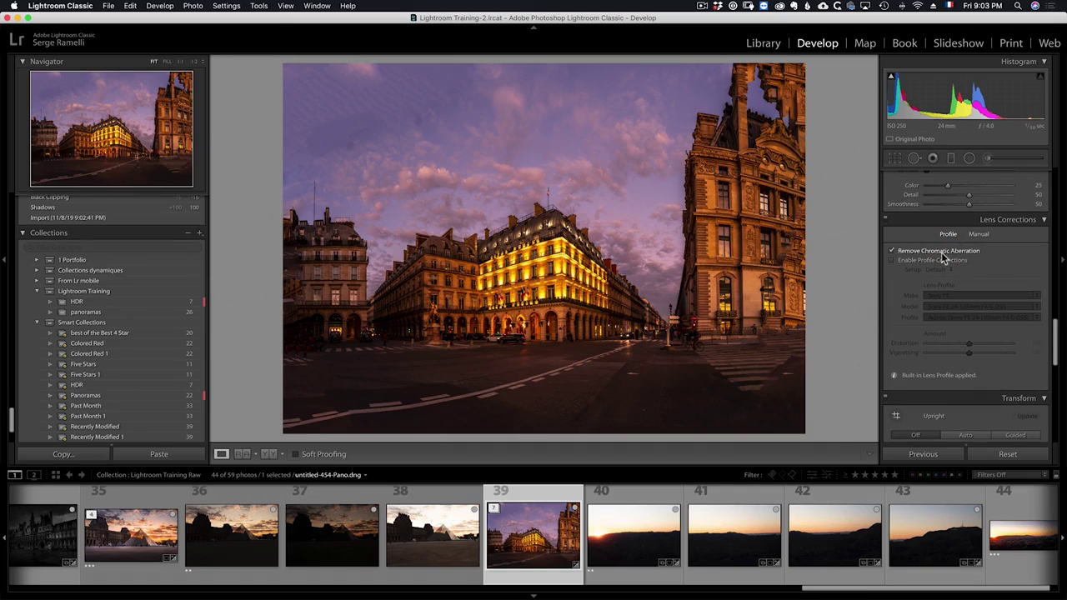
left_click(940, 260)
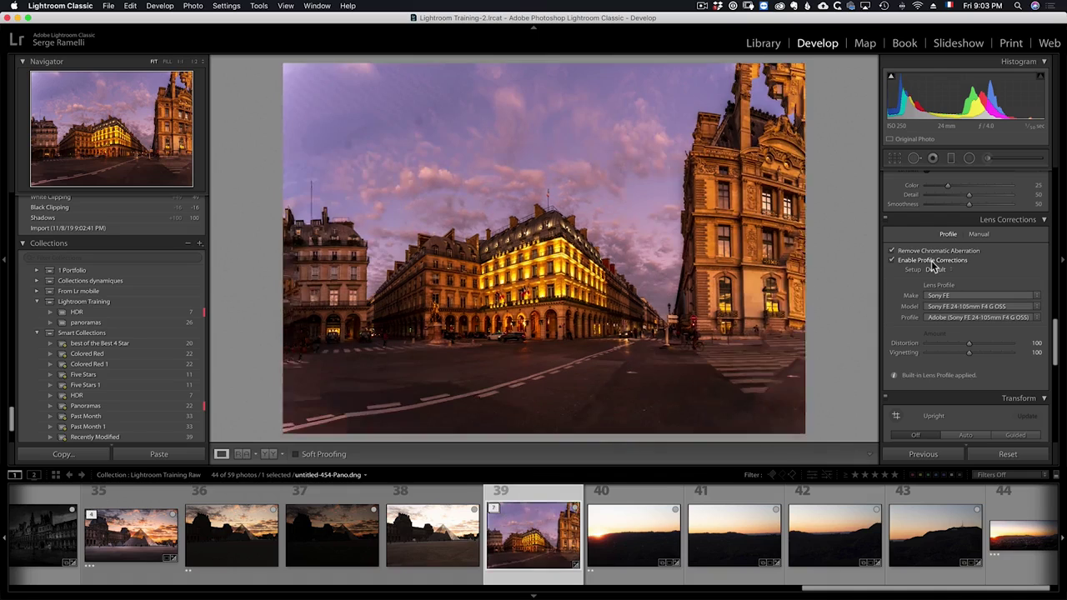
left_click(934, 263)
left_click(929, 266)
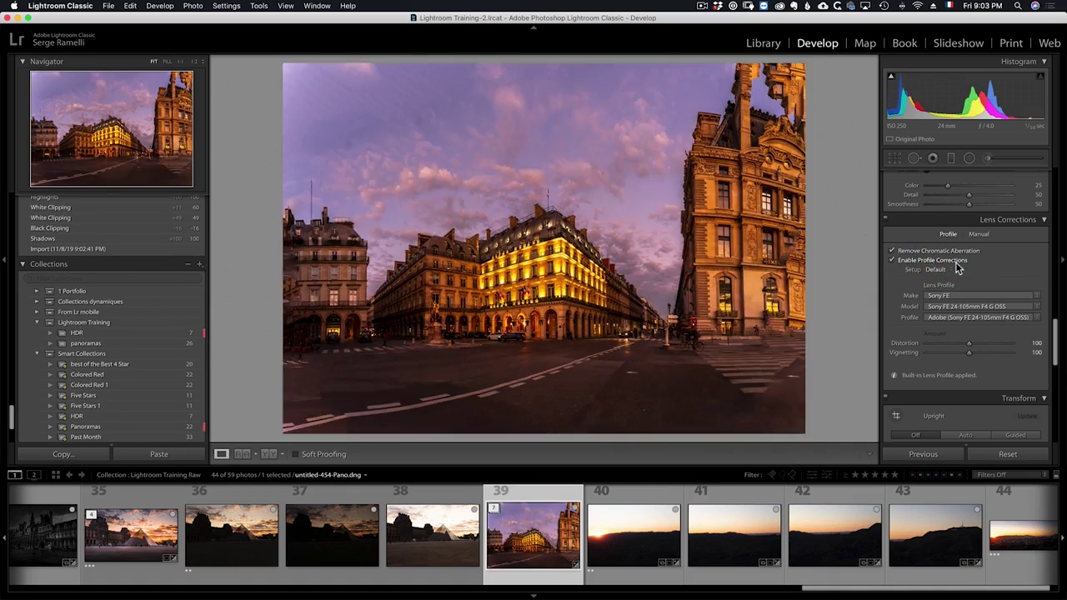
Straighten the panorama's perspective with the Auto Upright correction
scroll(952, 266, "down", 1)
left_click_drag(959, 267, 958, 267)
scroll(960, 275, "down", 1)
left_click(970, 331)
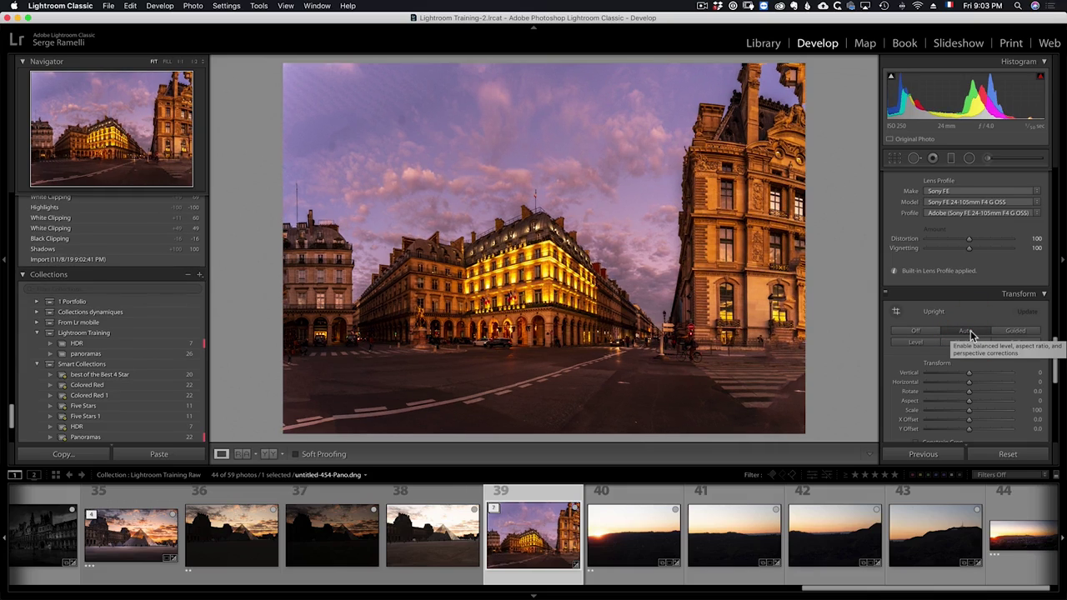
Crop the panorama to a 16 x 9 aspect around the lit building, trimming the upper sky, foreground road and outer edges
left_click(894, 158)
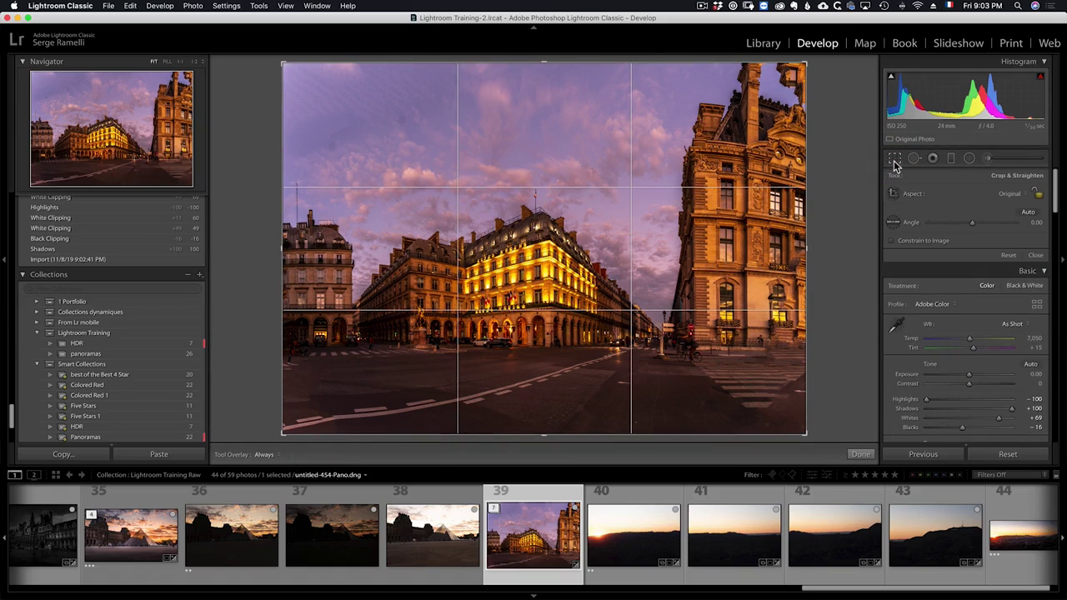
left_click_drag(808, 437, 781, 408)
left_click_drag(543, 86, 549, 123)
left_click(1009, 194)
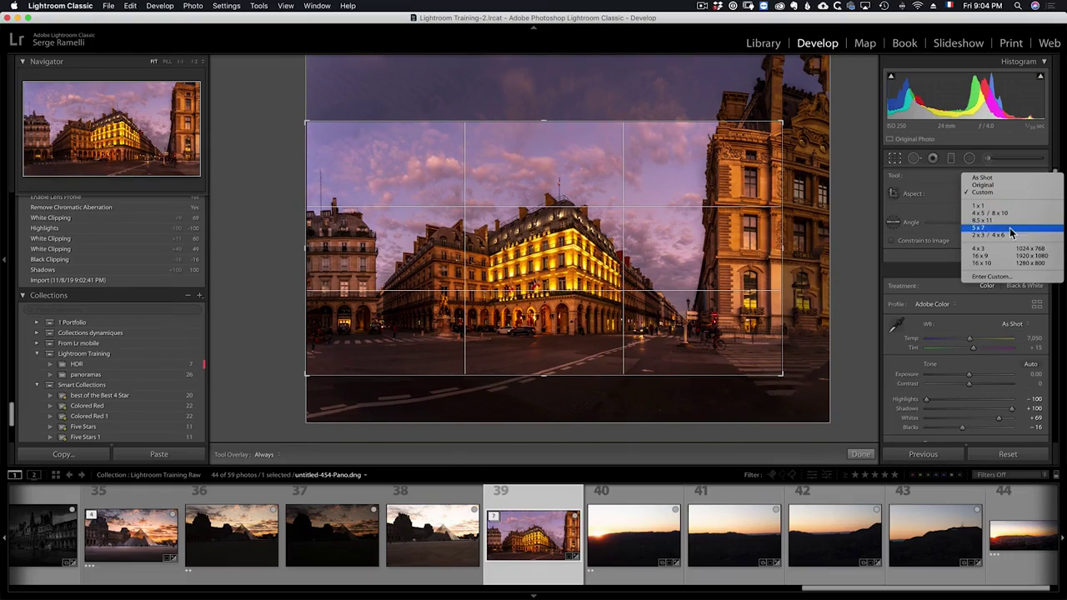
left_click(1005, 256)
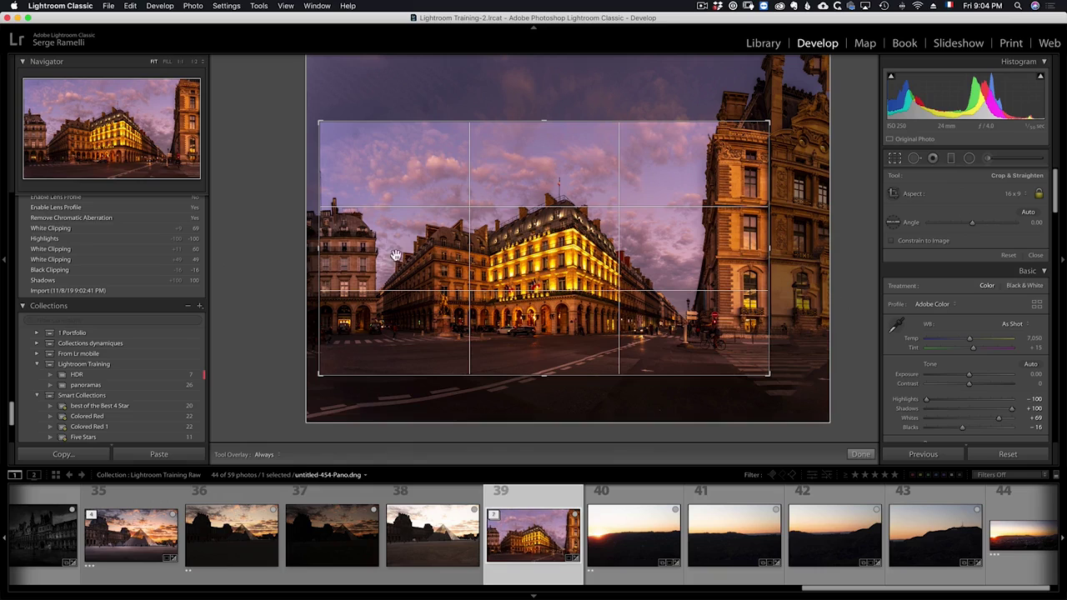
mouse_move(317, 268)
left_mouse_down()
mouse_move(322, 250)
mouse_move(340, 250)
mouse_move(321, 256)
left_mouse_up()
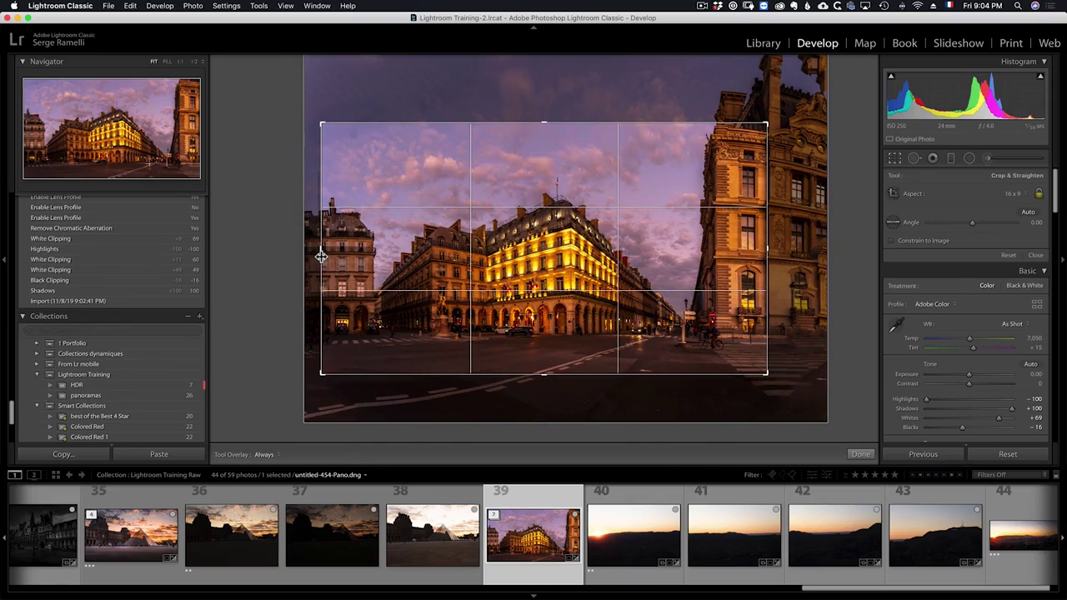
key("Return")
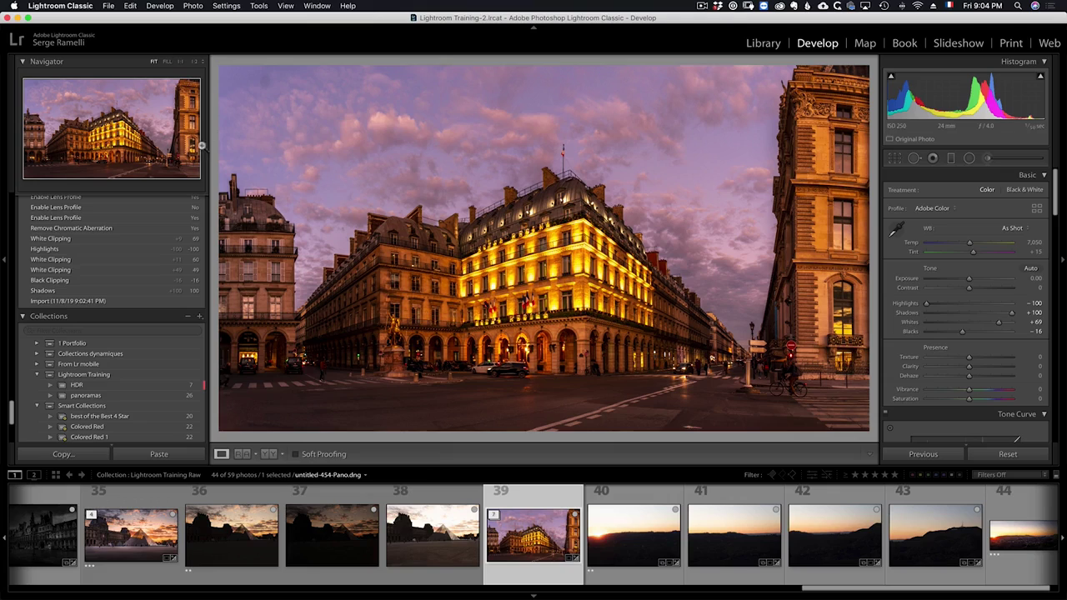
Add a graduated filter fading down from the sky to the lit building, with Temp -14 and Exposure -1.22
left_click(951, 160)
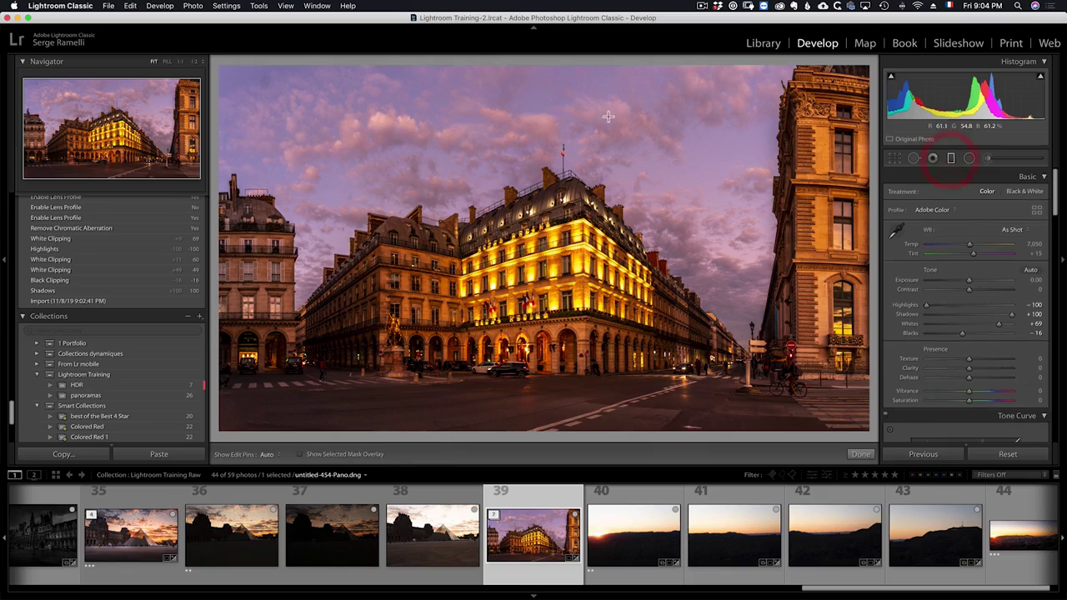
left_click_drag(562, 102, 560, 243)
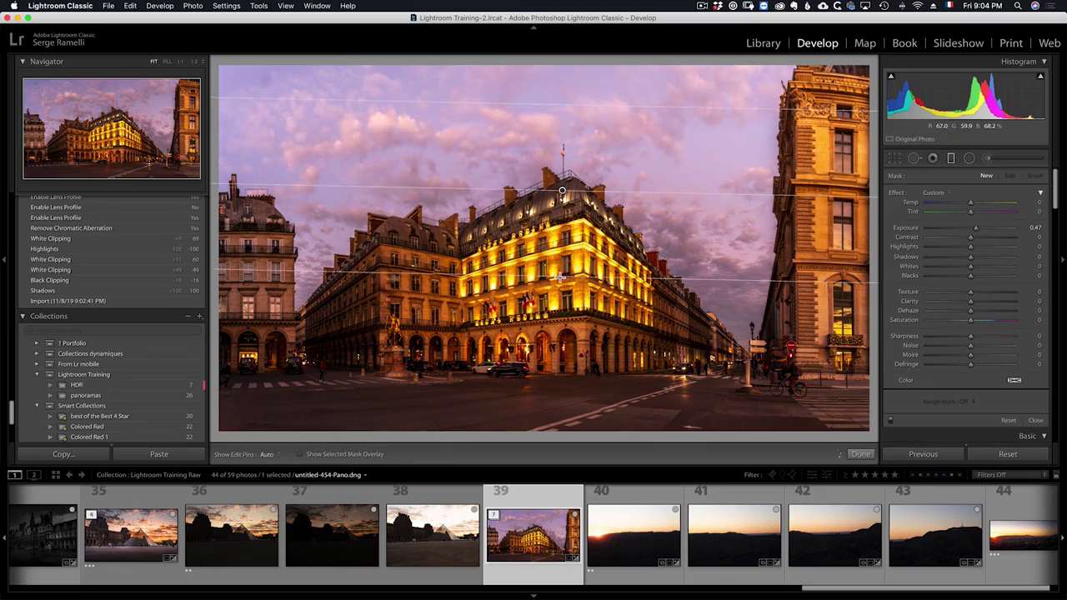
left_click_drag(976, 228, 962, 201)
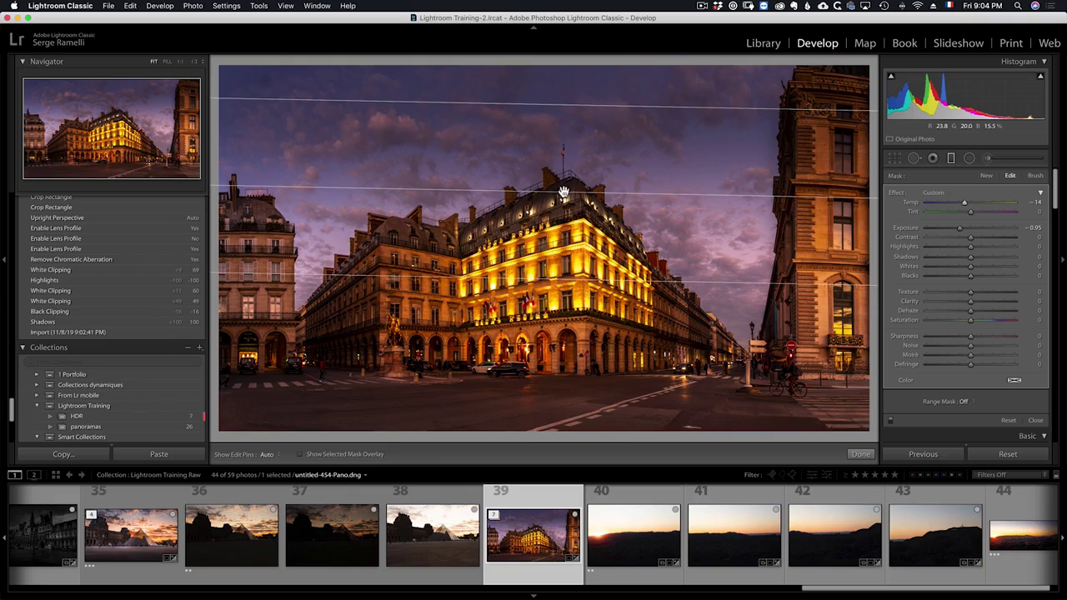
left_click_drag(563, 193, 564, 200)
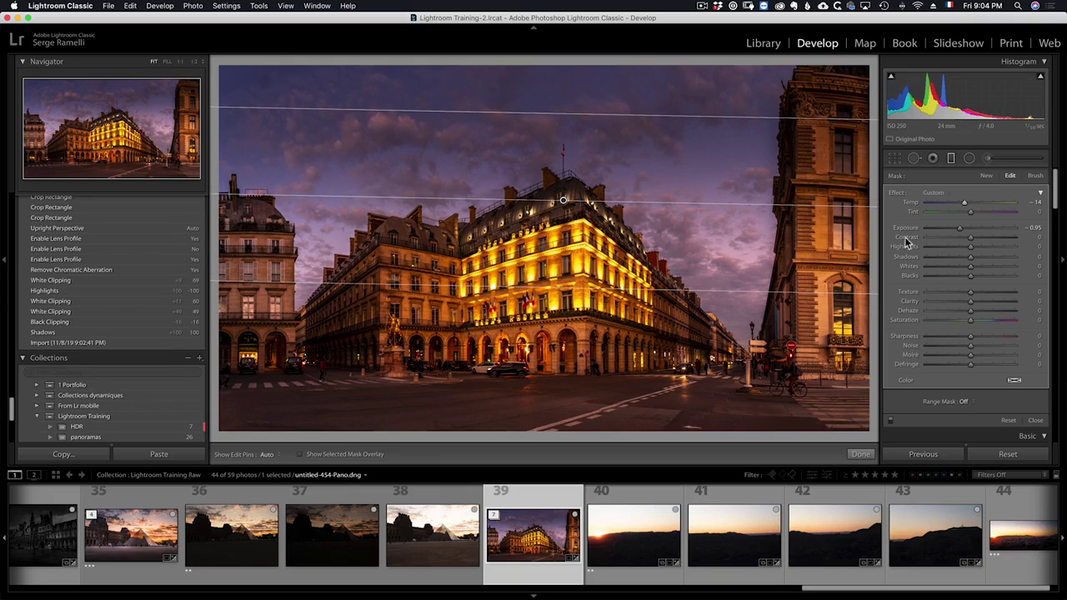
left_click_drag(960, 228, 957, 229)
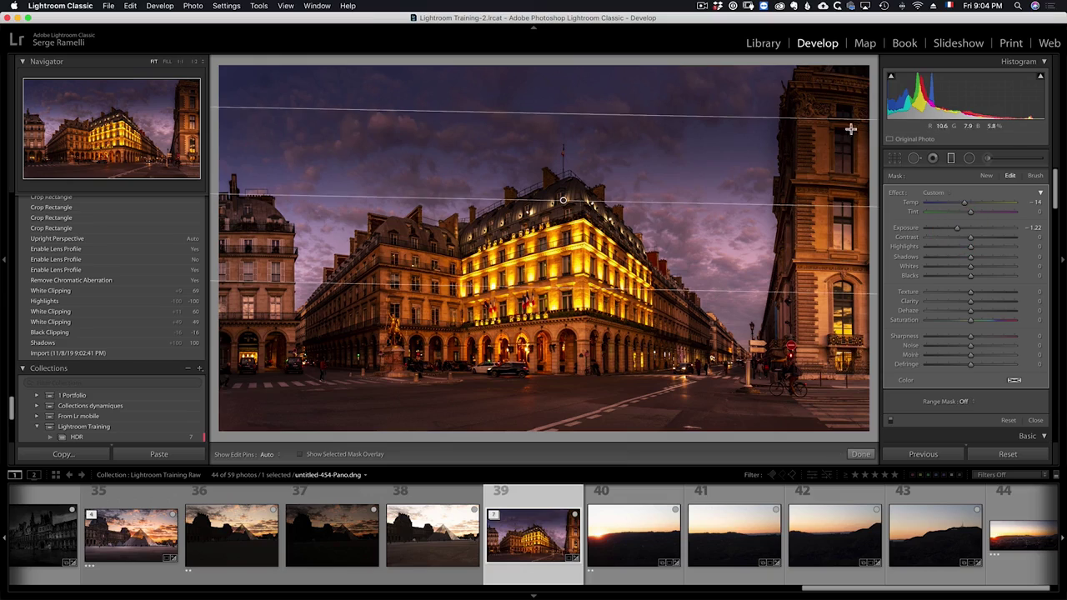
Limit the sky filter with a Luminance range mask of 41/100 and set its Exposure to -0.87
left_click(964, 400)
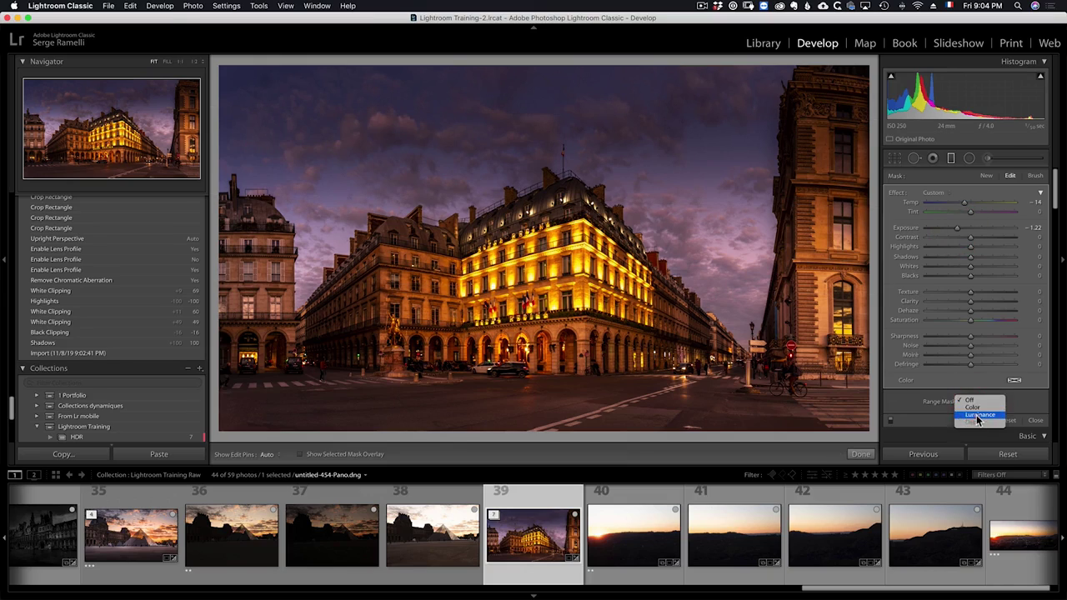
left_click(958, 422)
left_click_drag(965, 435, 964, 435)
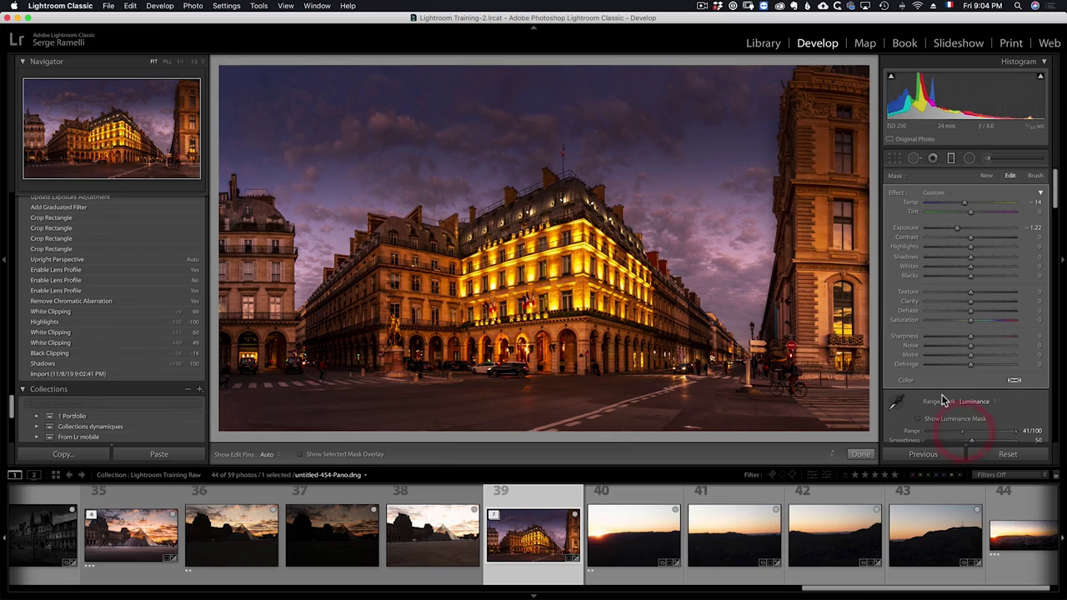
left_click_drag(960, 230, 960, 230)
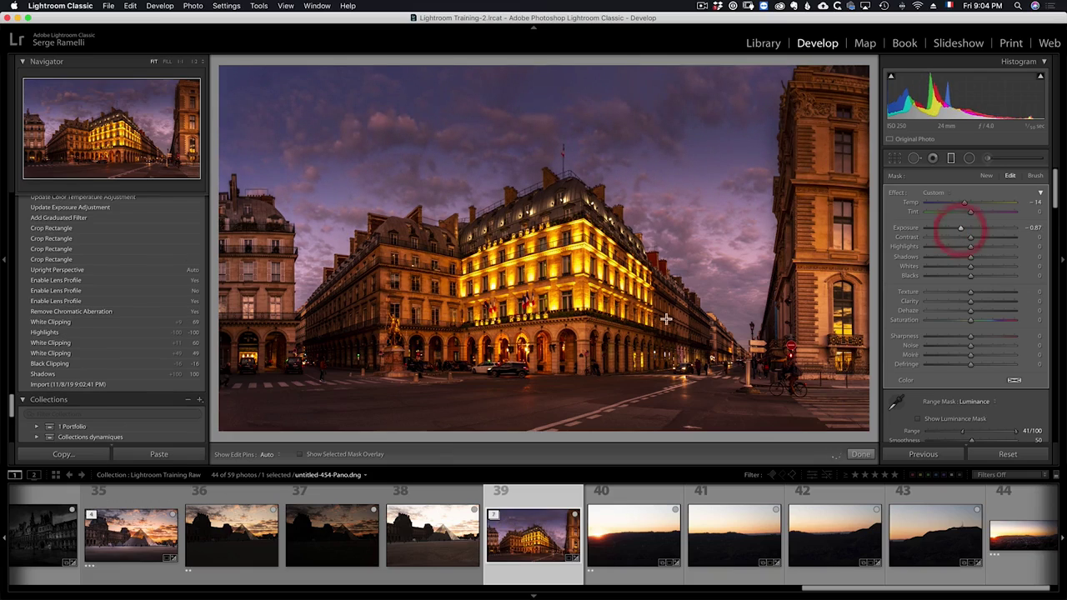
Add a second graduated filter darkening the foreground street, move it lower toward the photo's bottom edge, and finish filter editing
left_click_drag(547, 318, 540, 328)
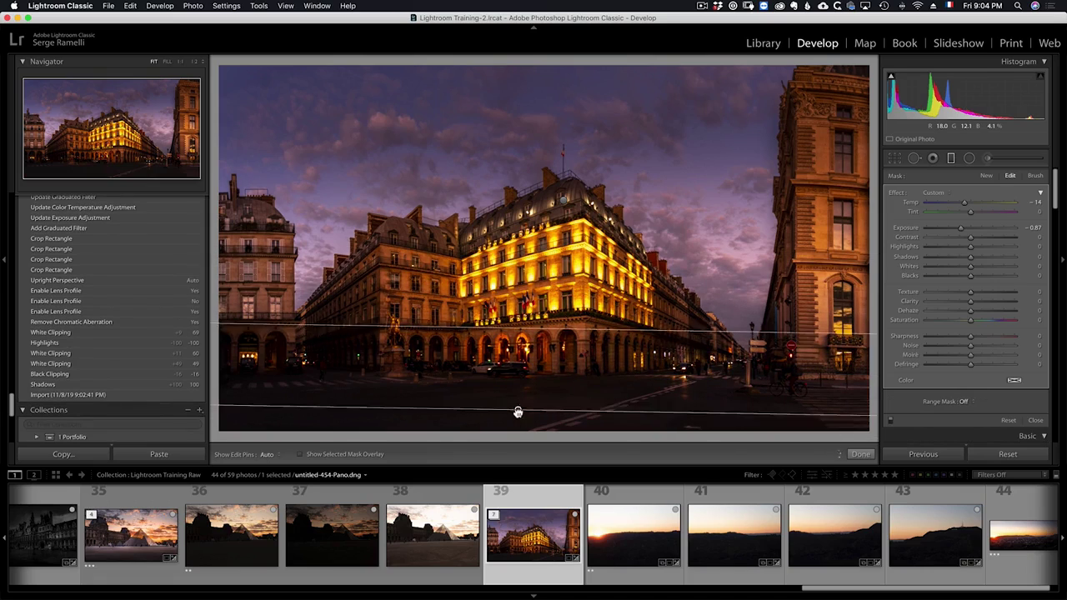
left_click_drag(517, 409, 527, 379)
left_click_drag(515, 434, 520, 414)
left_click(860, 453)
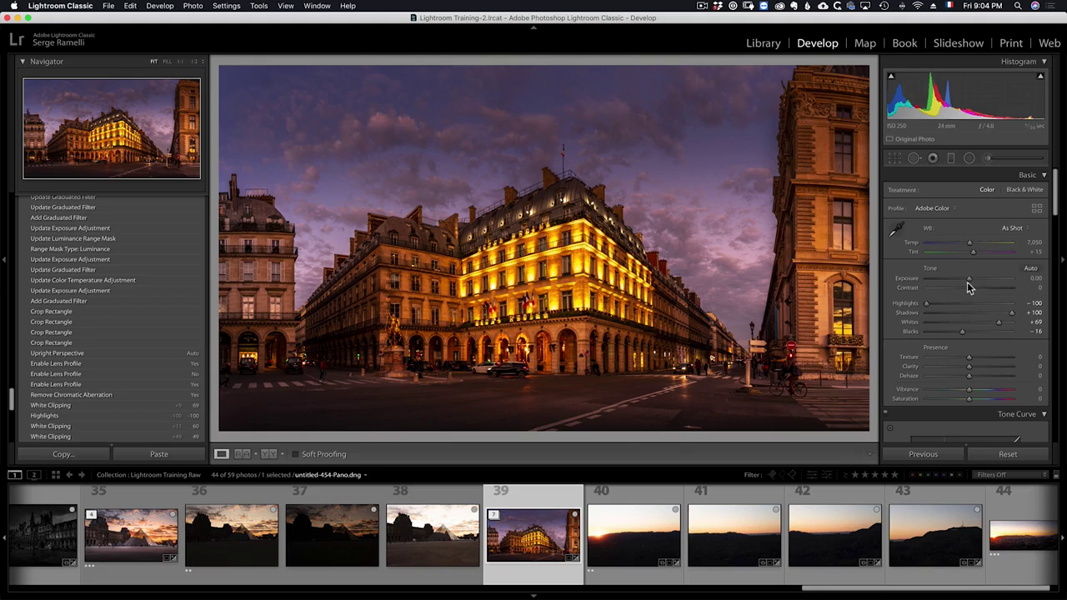
Set the overall Exposure to -0.50 and draw a radial filter over the bright clouds between the lit building and the right-hand building
left_click_drag(967, 284, 963, 283)
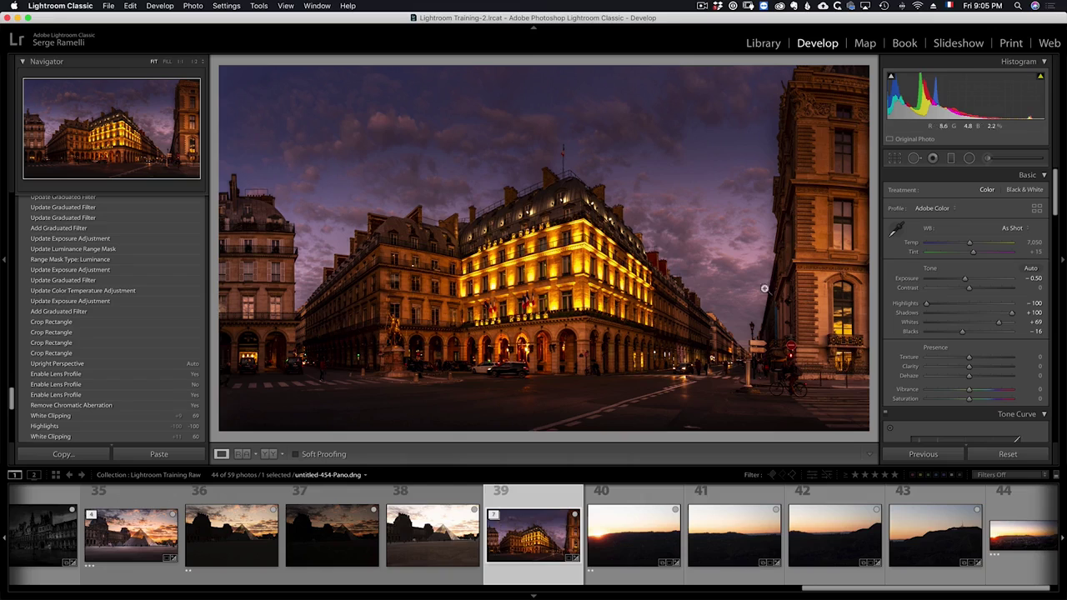
left_click(970, 157)
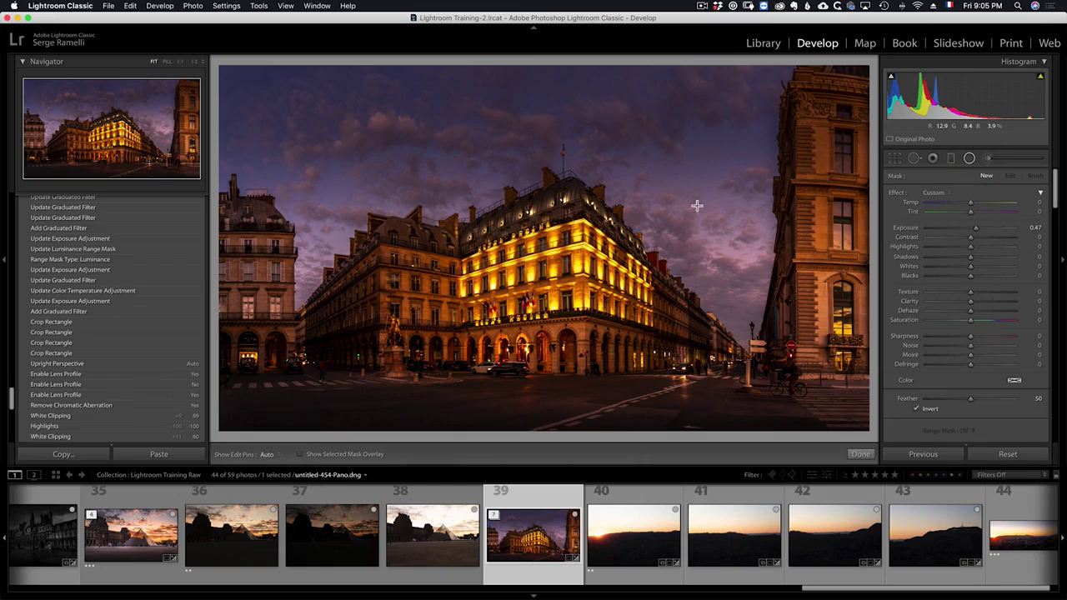
left_click_drag(715, 220, 825, 312)
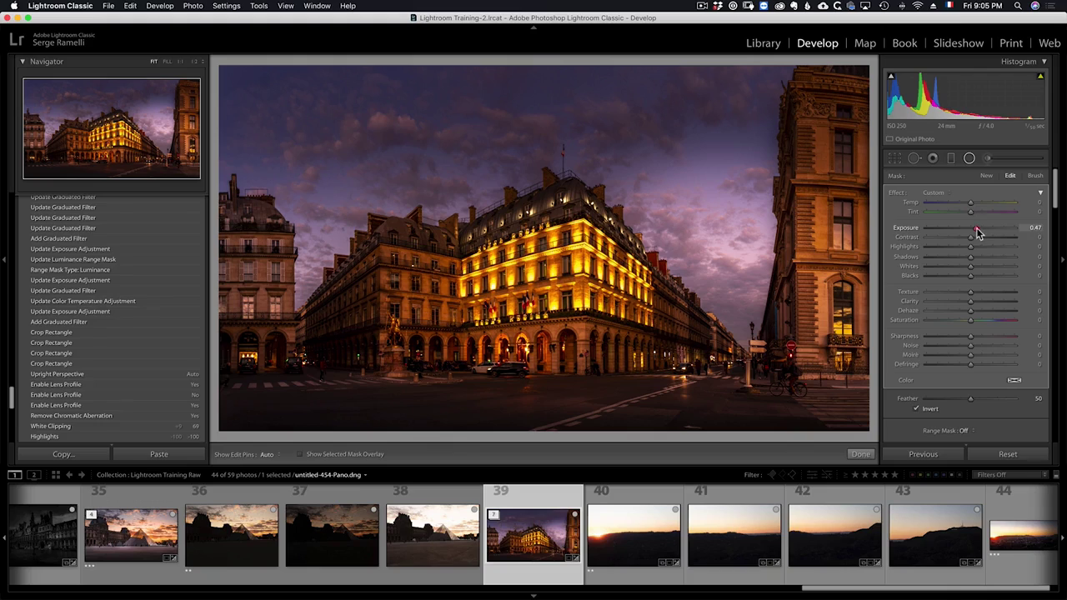
Set the sky radial filter's Feather to 100, Temp to 7 and Exposure to 0.41
double_click(896, 191)
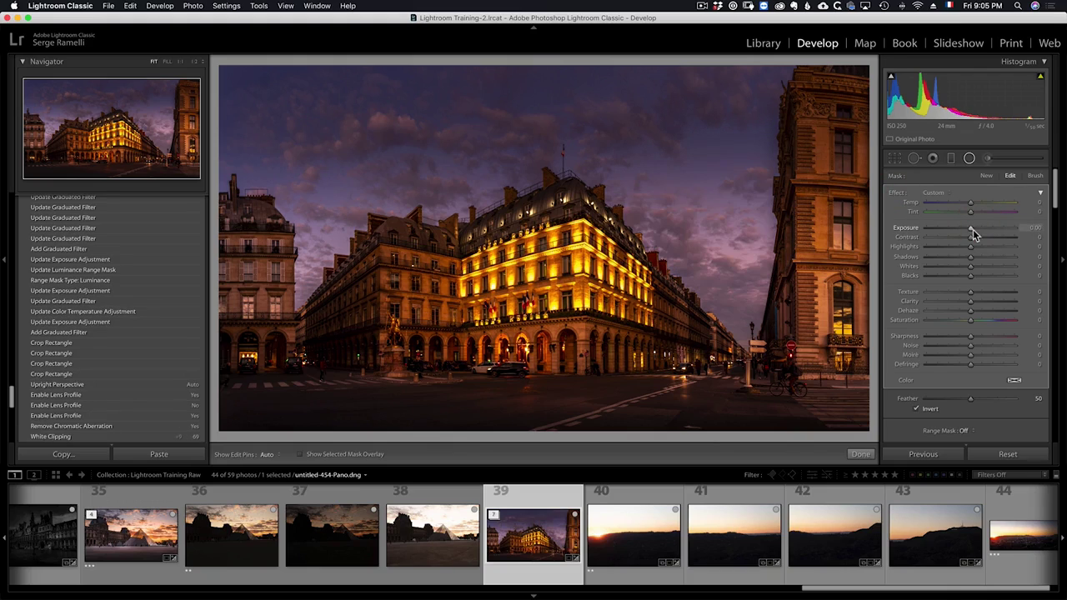
left_click_drag(973, 232, 975, 231)
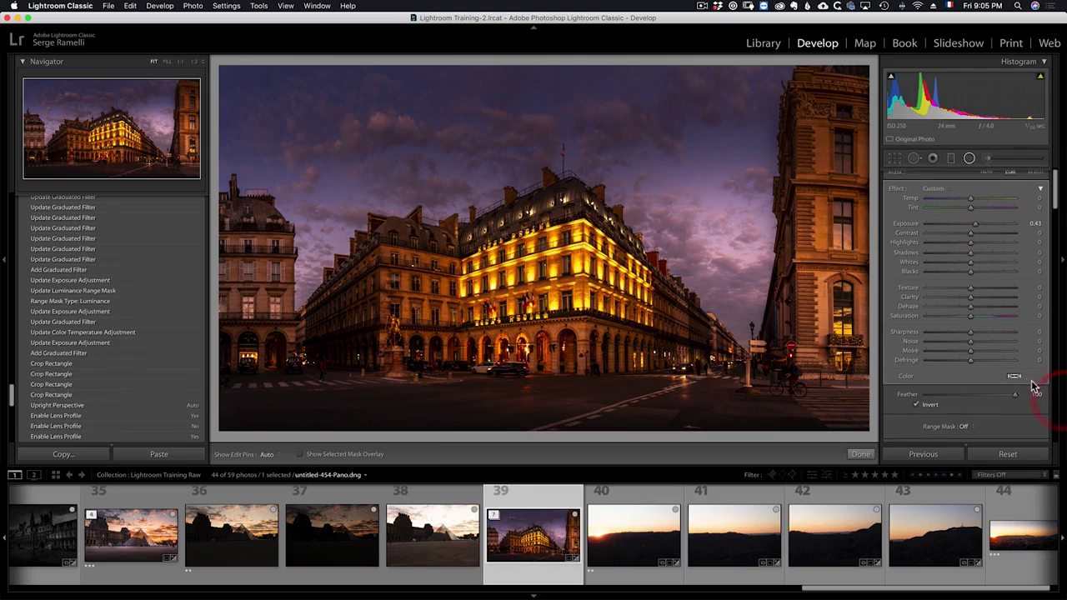
scroll(1033, 383, "down", 1)
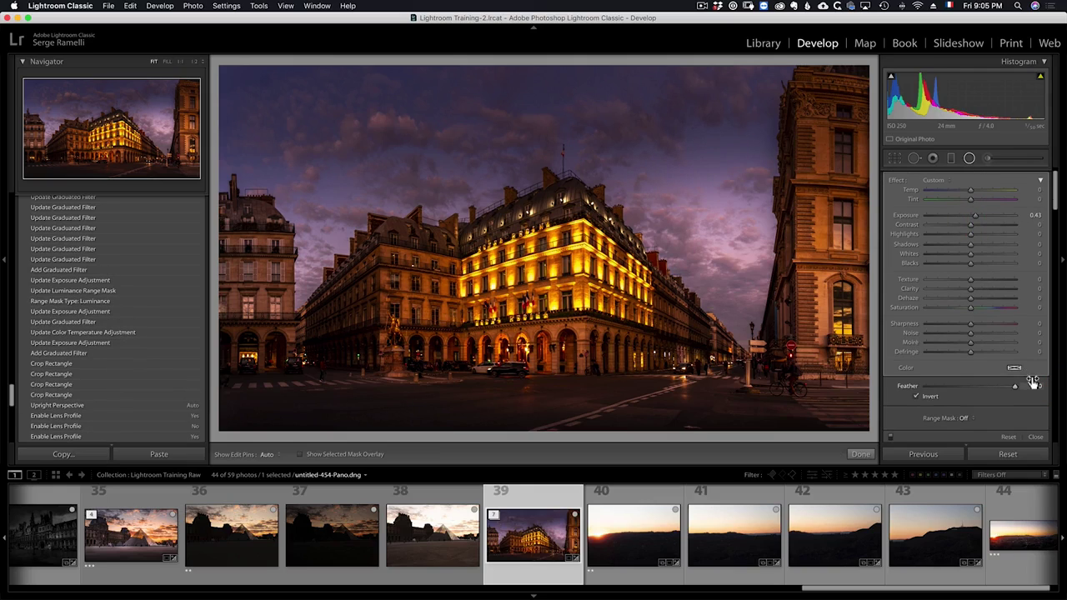
left_click(980, 192)
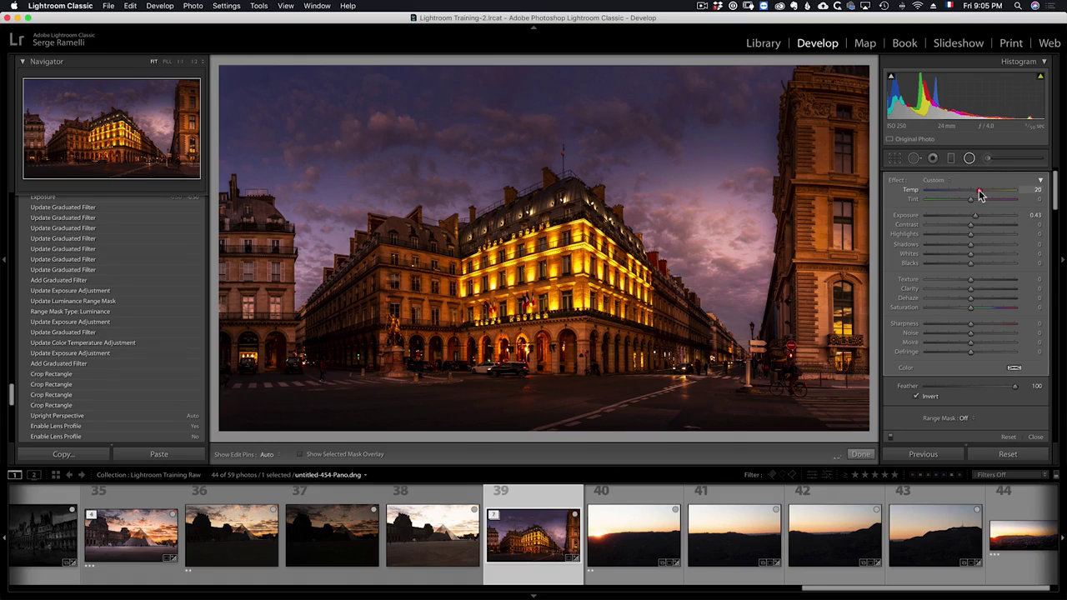
left_click(974, 218)
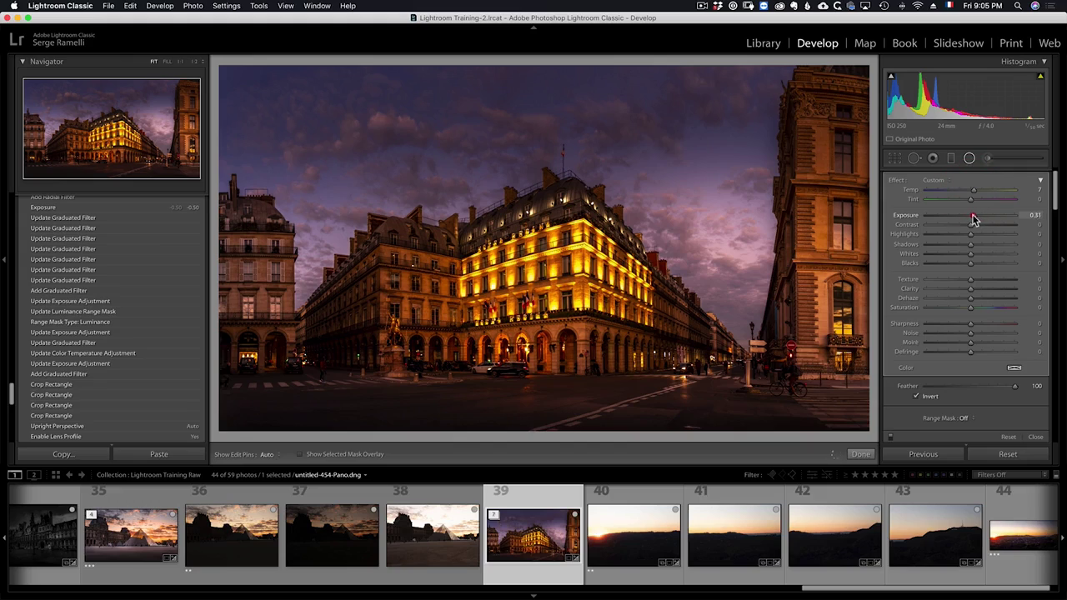
Duplicate the sky radial filter onto the darker facade and statue left of the lit building, and reshape it into a narrower, shorter oval
mouse_move(679, 271)
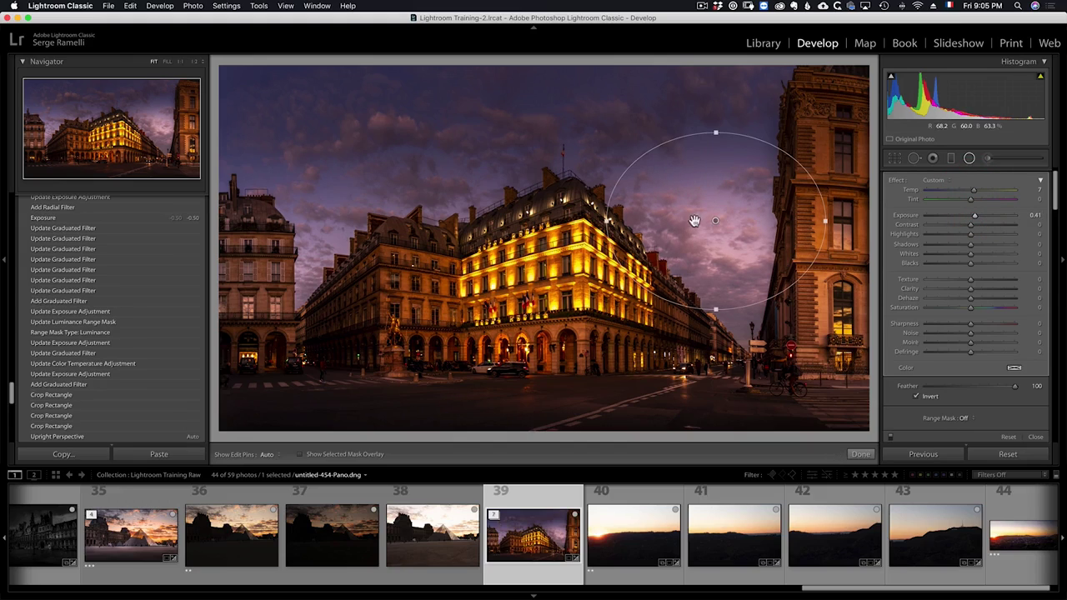
right_click(717, 221)
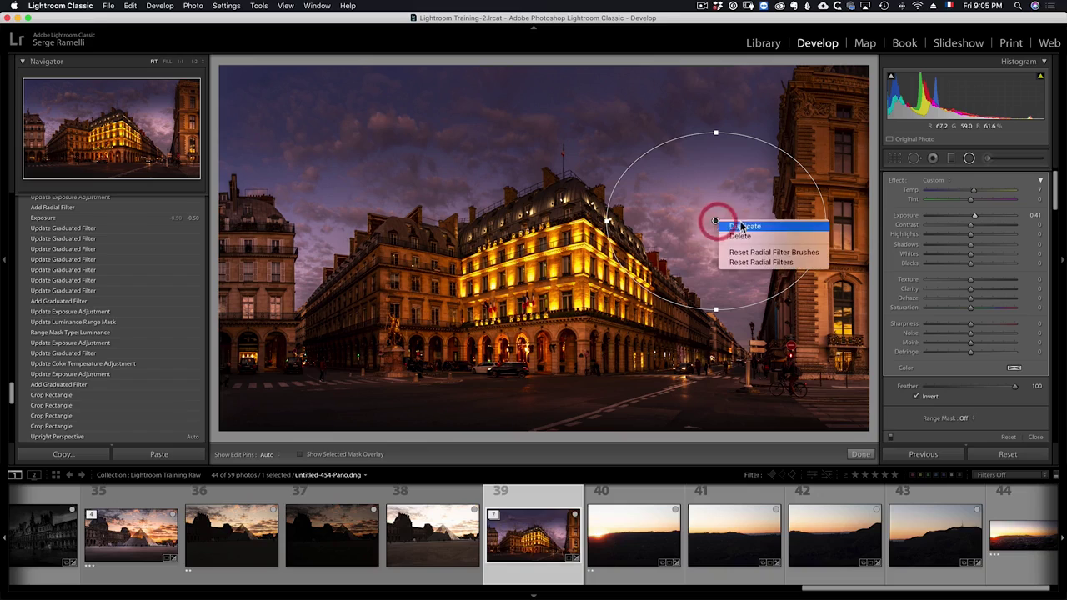
left_click(740, 225)
left_click_drag(715, 222, 438, 320)
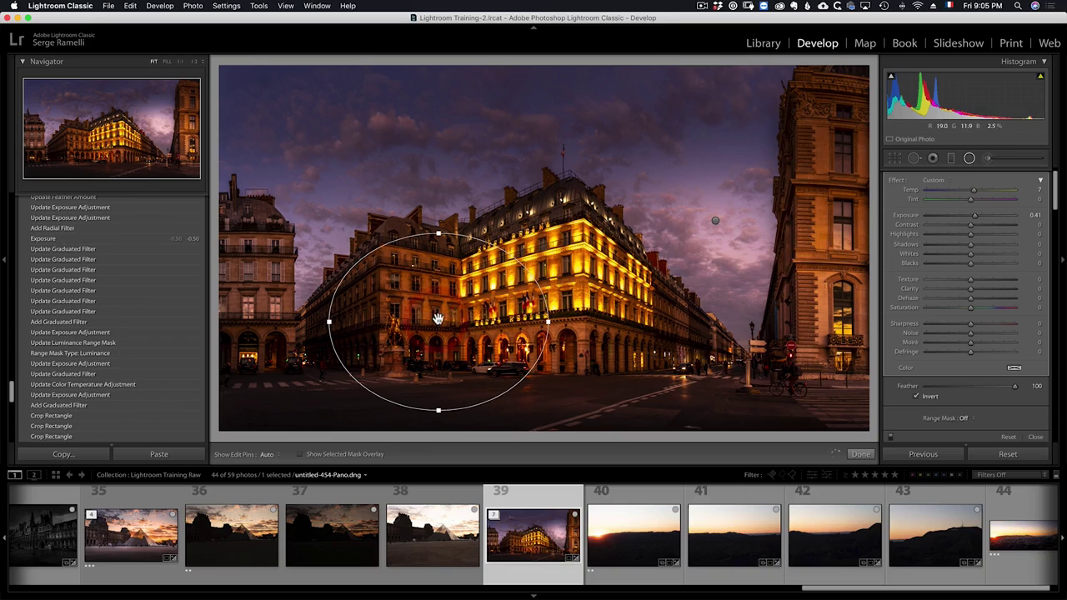
left_click_drag(551, 318, 392, 318)
left_click_drag(395, 234, 389, 250)
left_click_drag(392, 319, 389, 308)
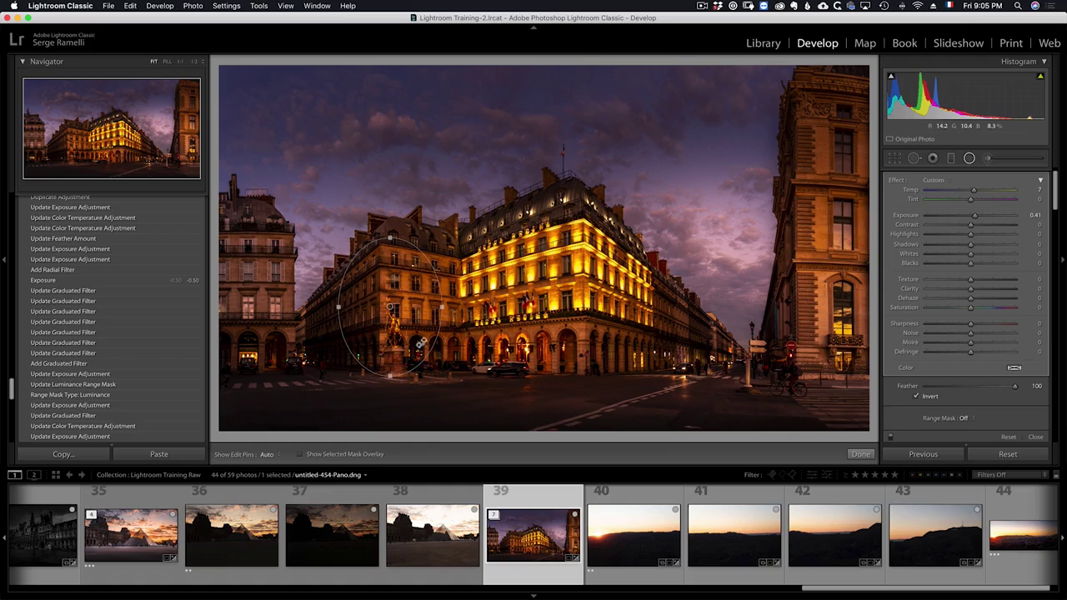
Duplicate the oval radial filter onto the leftmost building, set its Exposure to 0.66 and finish filter editing
right_click(392, 307)
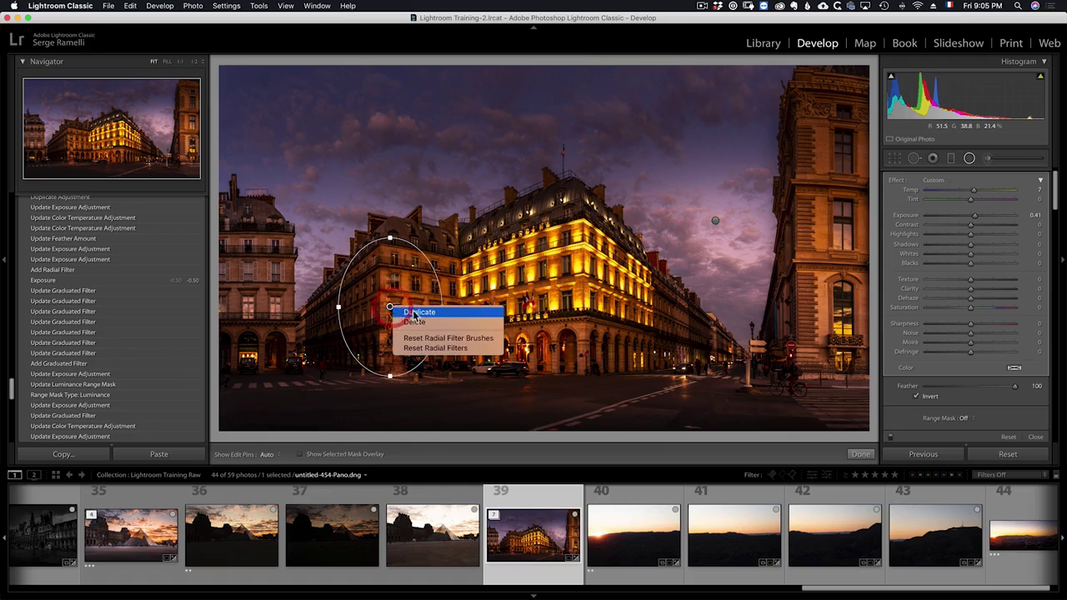
left_click(433, 334)
left_click_drag(391, 308, 207, 282)
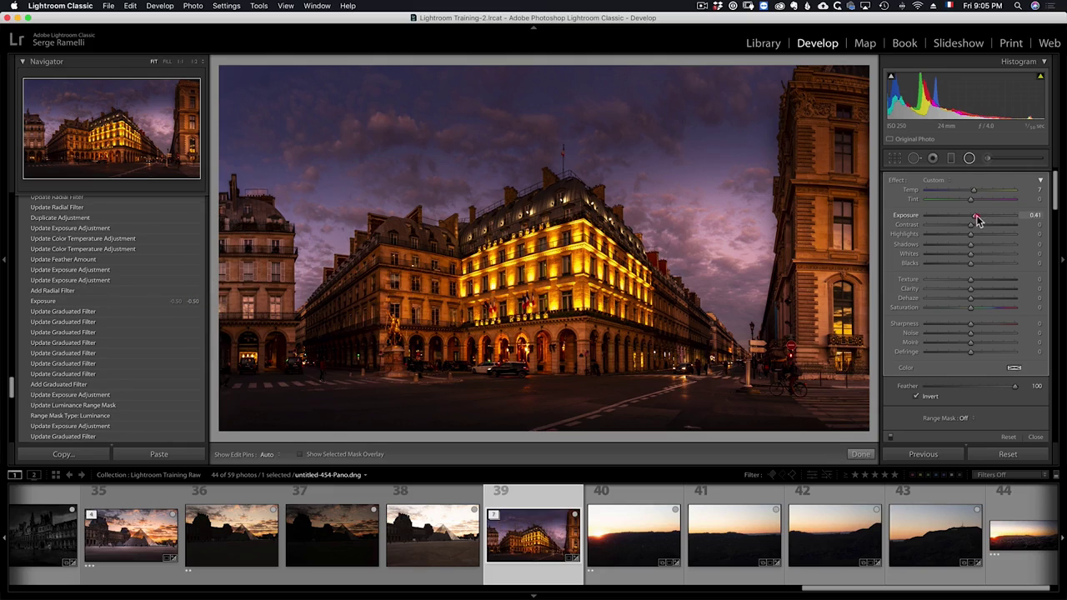
left_click_drag(979, 220, 979, 219)
left_click(860, 453)
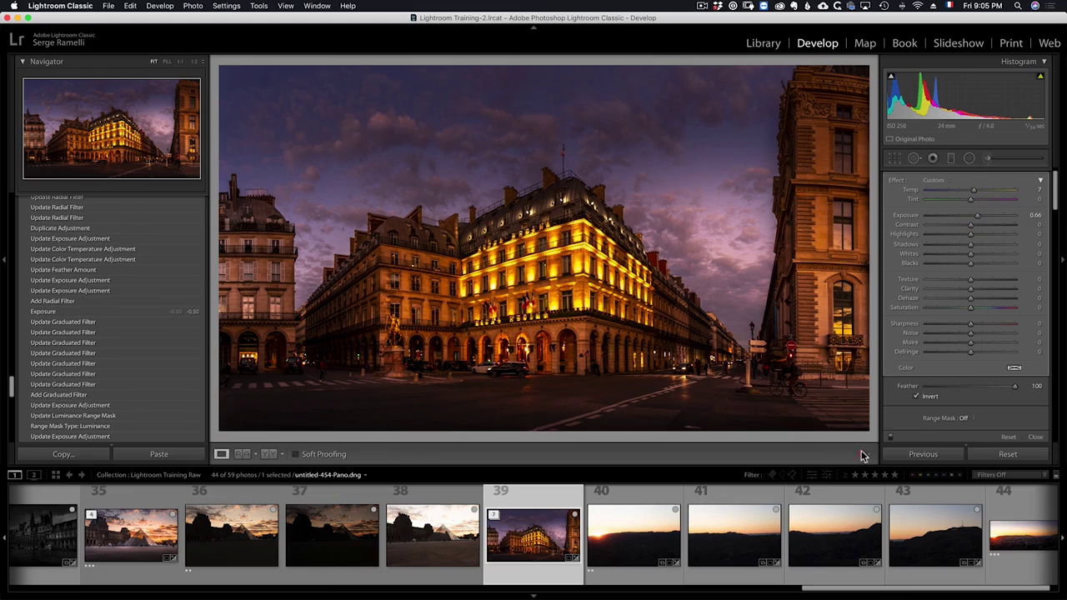
Set the overall Exposure to -0.70 and brush the right-hand building's facade with Temp 10 and Exposure 0.65
left_click_drag(972, 267, 965, 271)
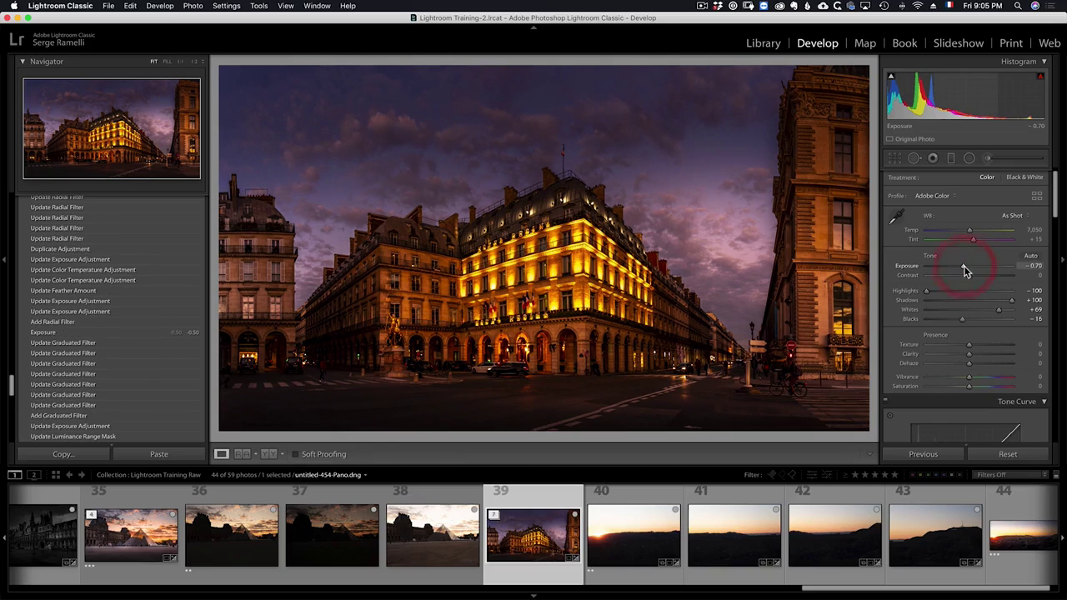
left_click(986, 162)
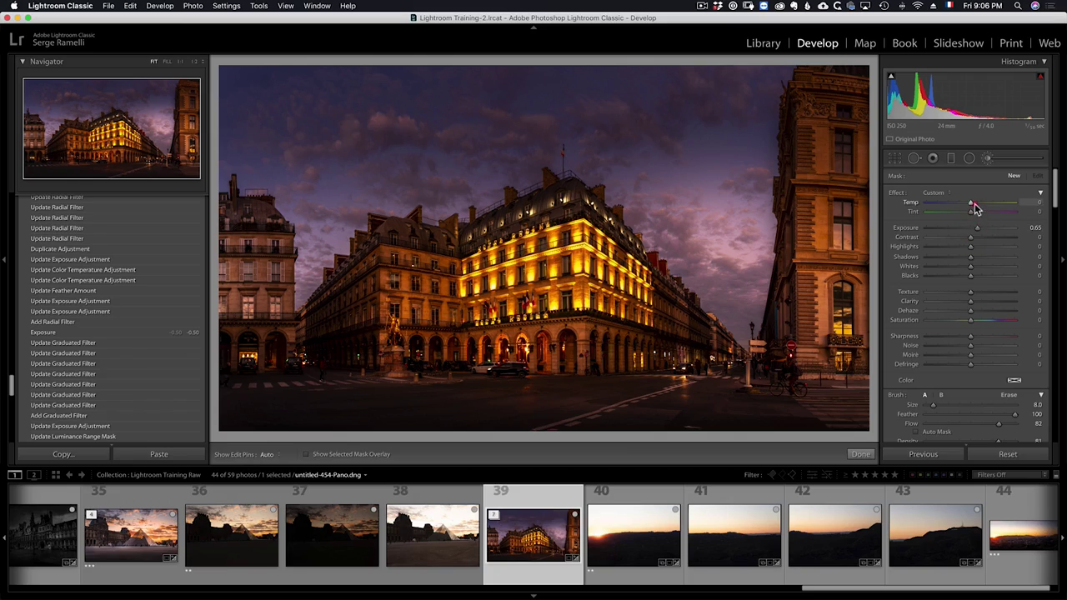
left_click_drag(971, 202, 975, 202)
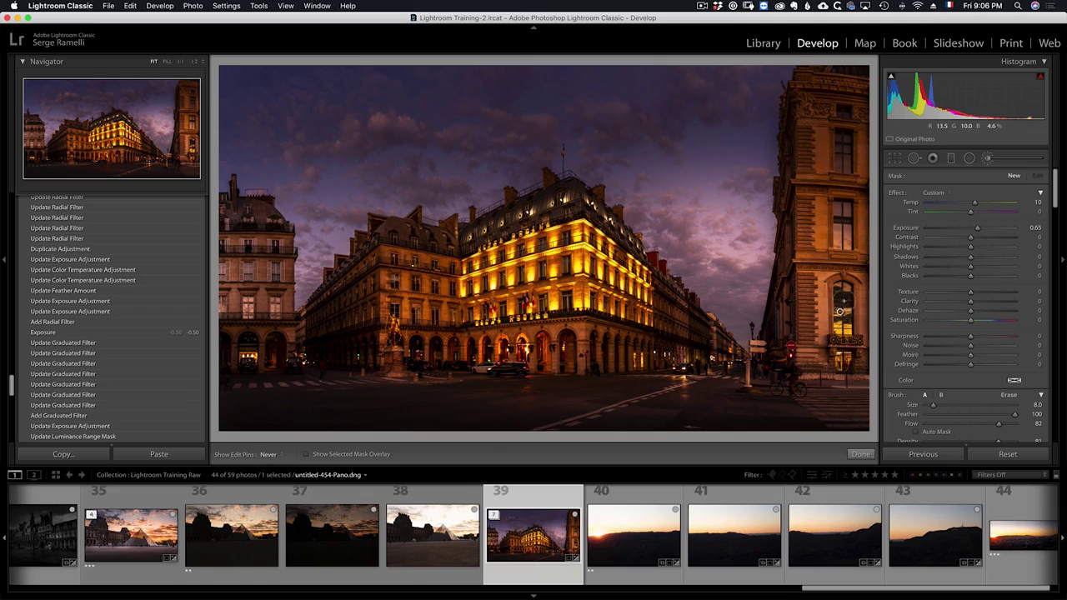
left_click(850, 221)
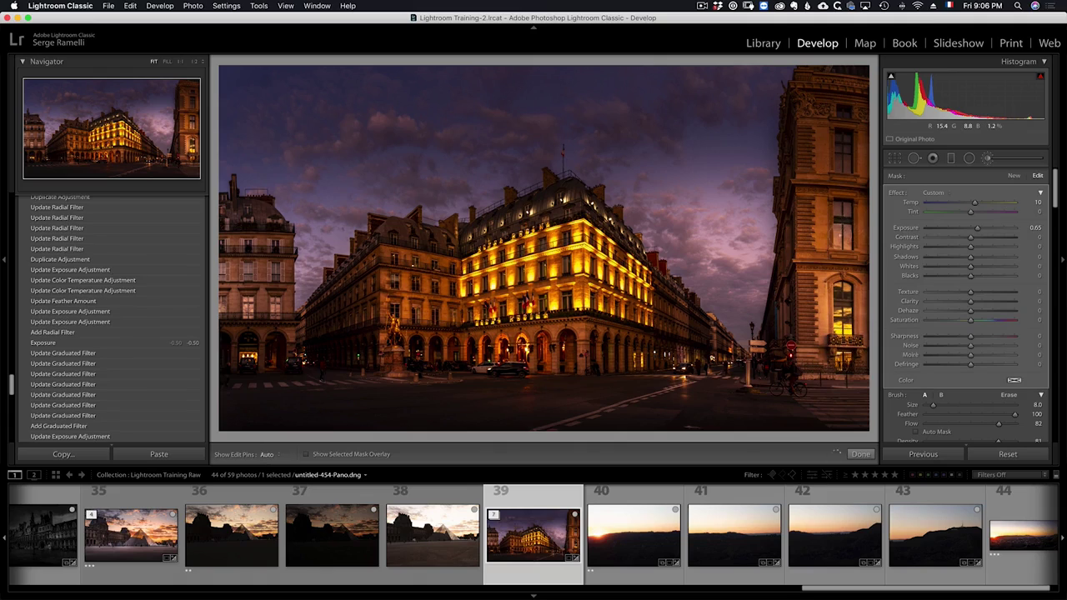
left_click(838, 150)
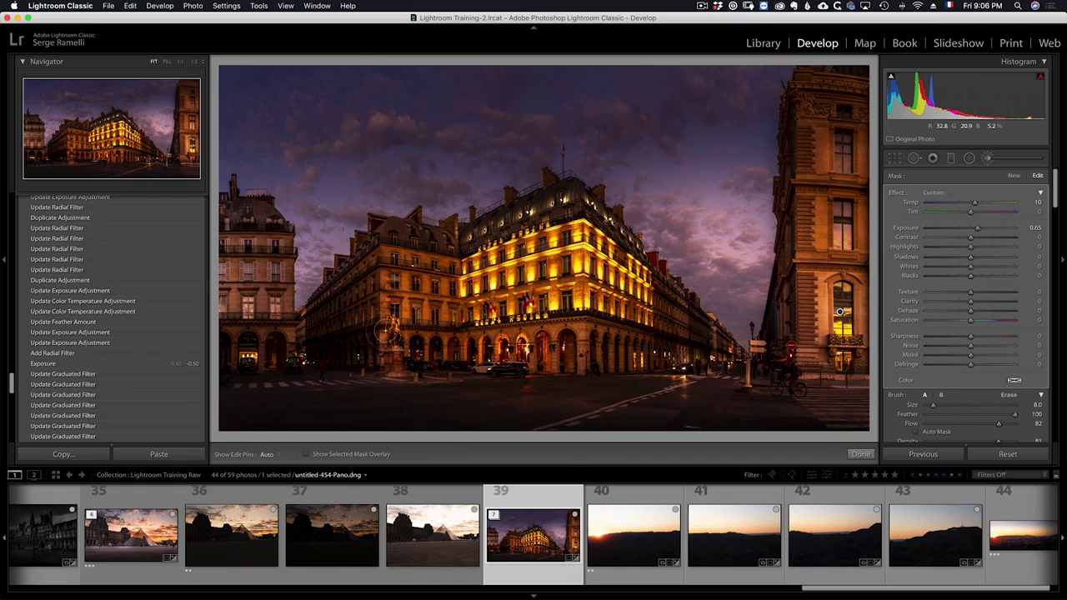
Start a new brush with Clarity -46 and Size 13.0, and paint a glow along the ground-floor arcades and street lights
left_click(1014, 176)
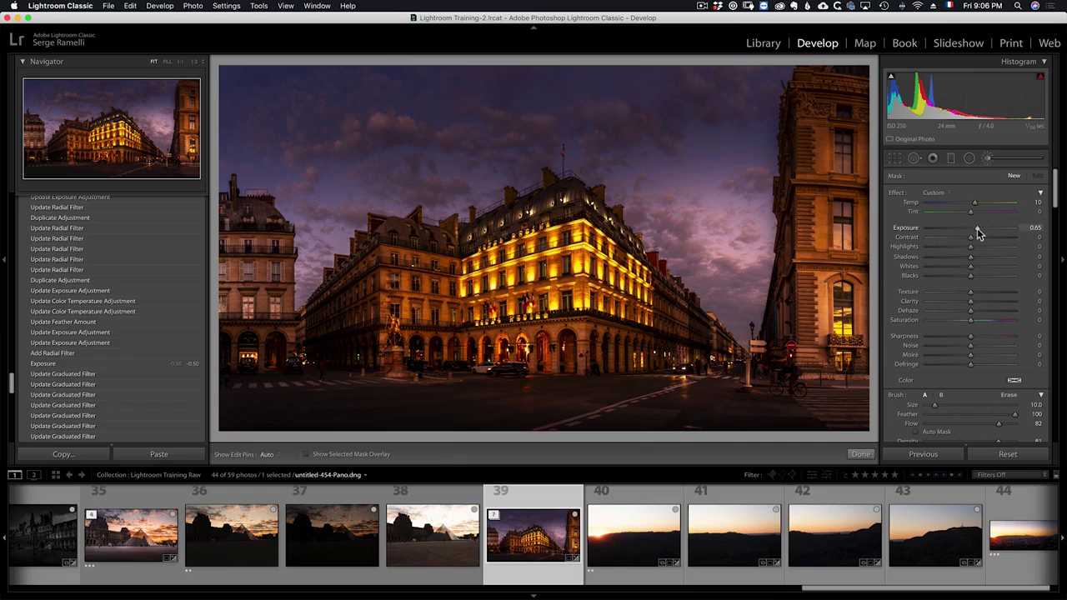
left_click_drag(956, 300, 950, 302)
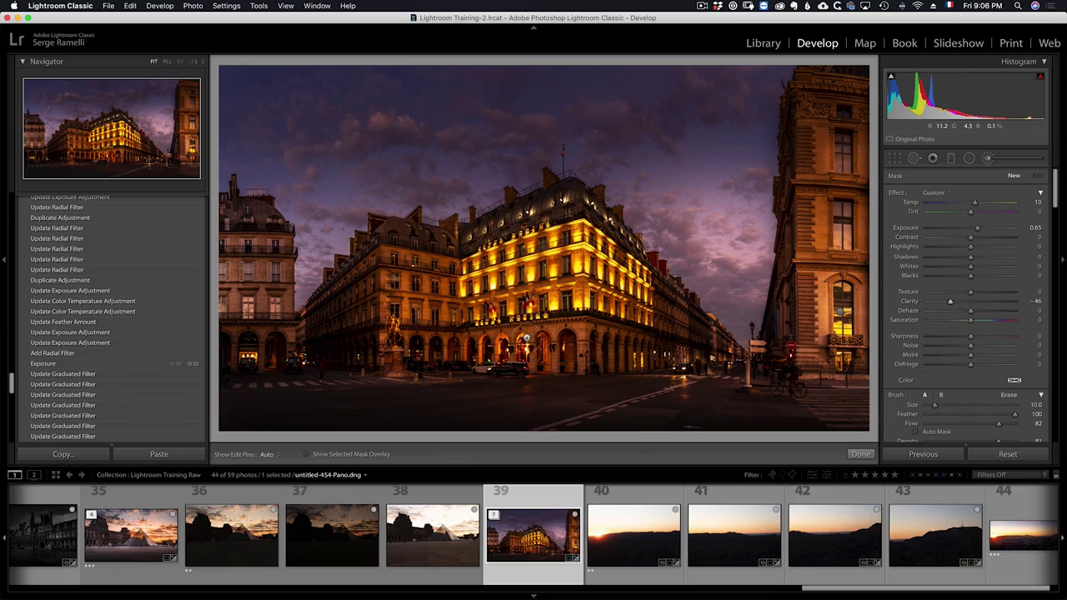
scroll(475, 346, "up", 3)
key("h")
left_click_drag(455, 343, 539, 340)
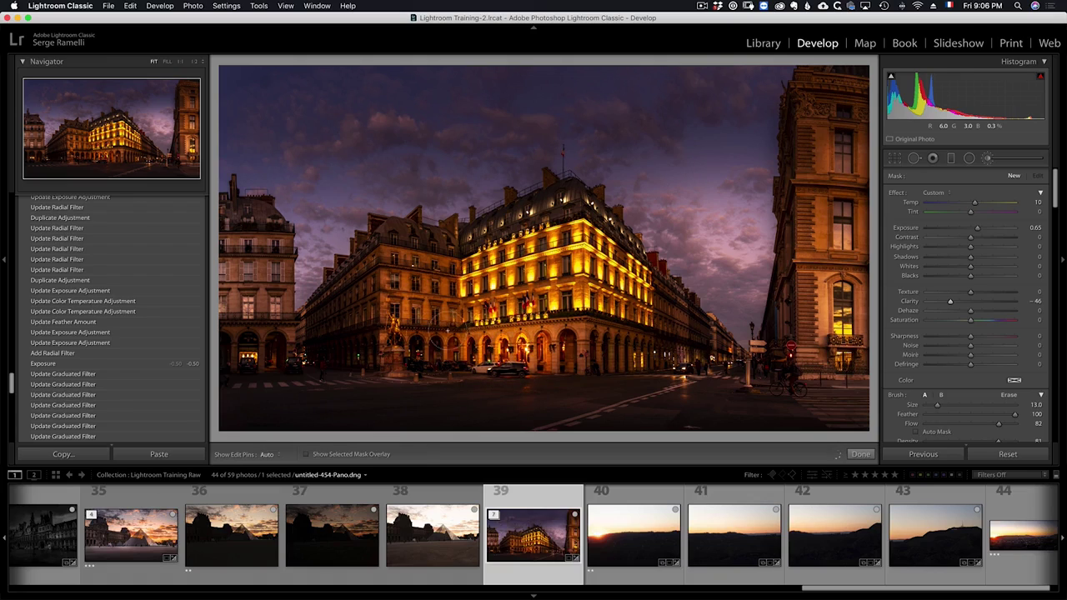
mouse_move(441, 327)
left_mouse_down()
mouse_move(392, 335)
mouse_move(383, 348)
mouse_move(260, 350)
mouse_move(250, 340)
left_mouse_up()
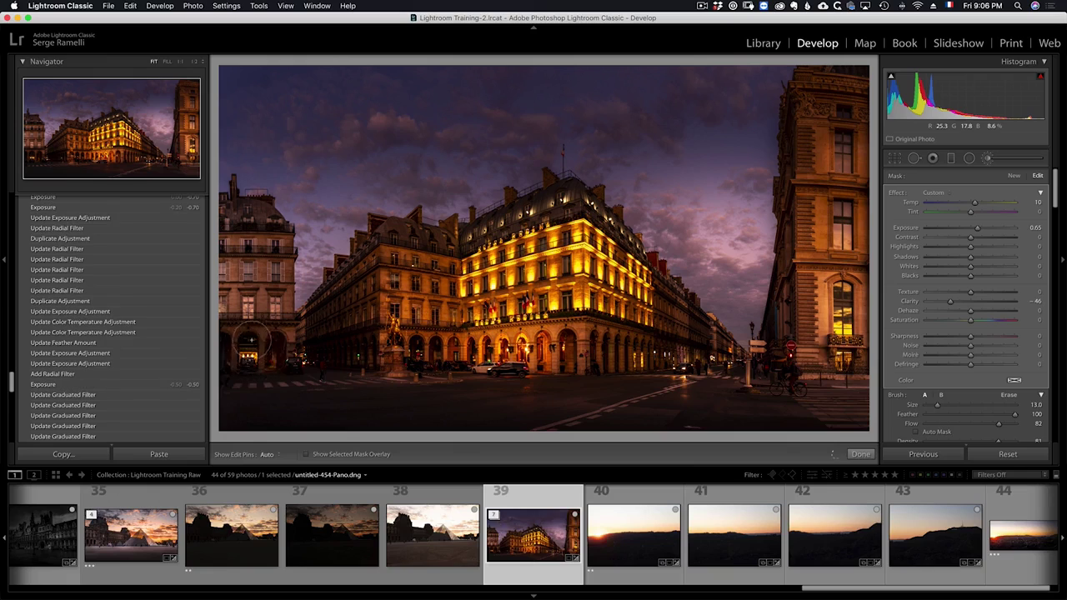
key("h")
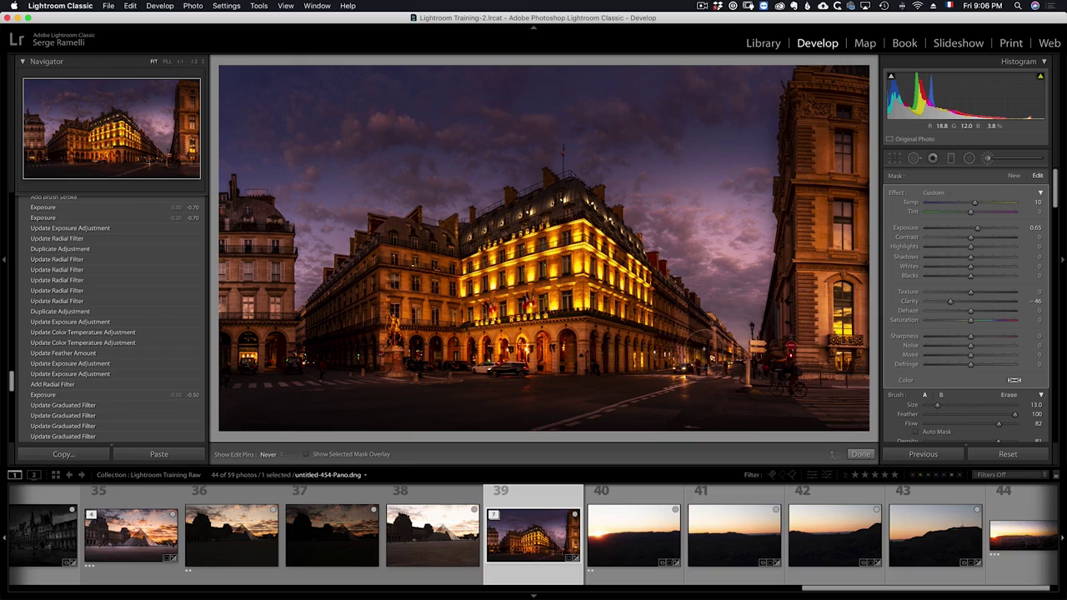
left_click_drag(937, 431, 982, 444)
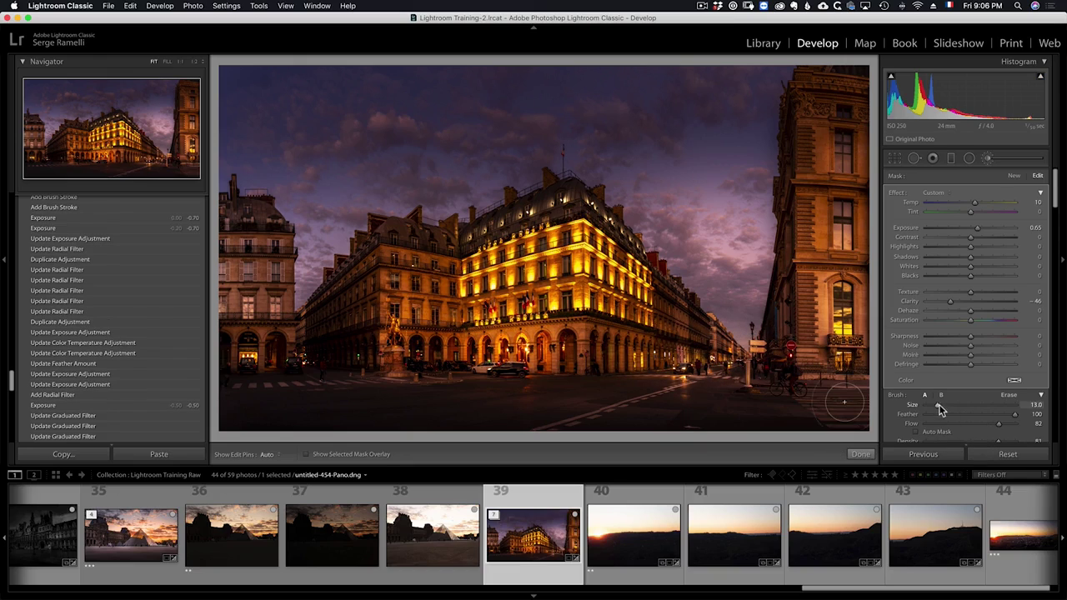
Compare the photo with the brush adjustments off and on, and finish brush editing
scroll(936, 409, "down", 3)
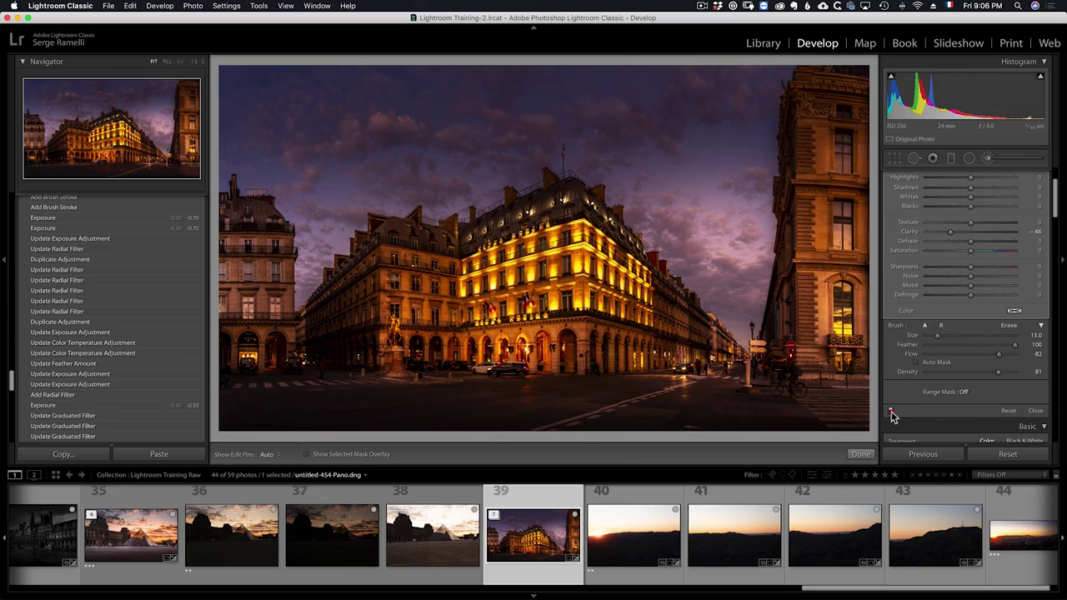
left_click(891, 412)
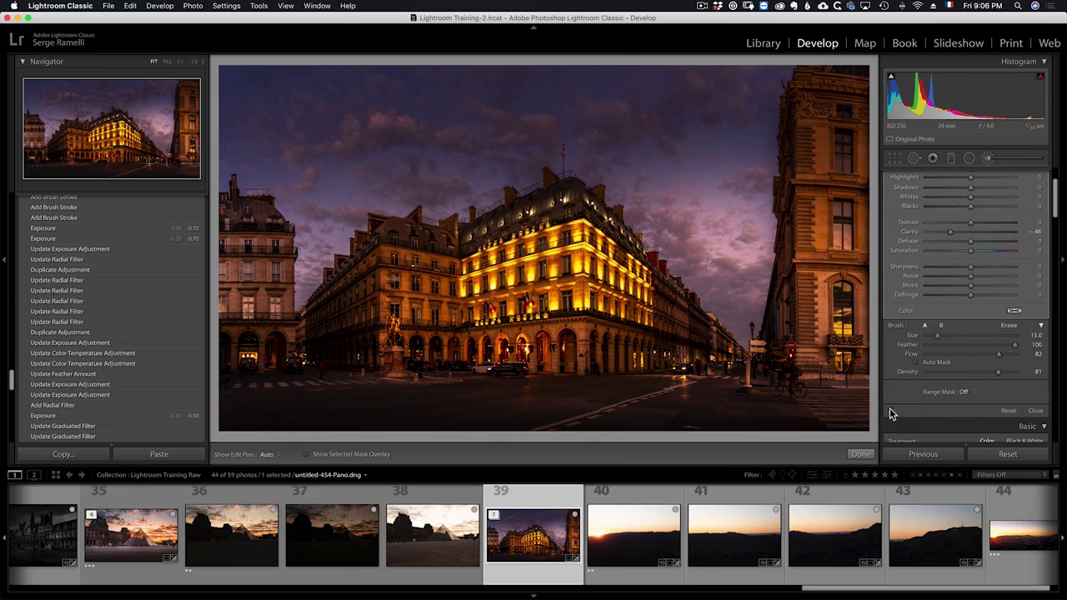
left_click(889, 410)
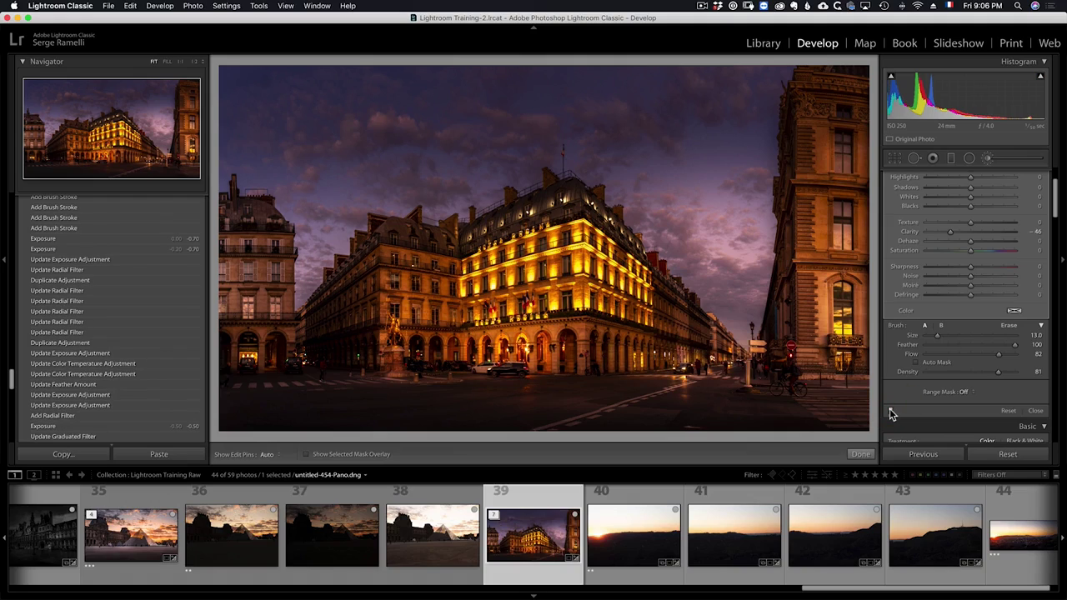
left_click(860, 453)
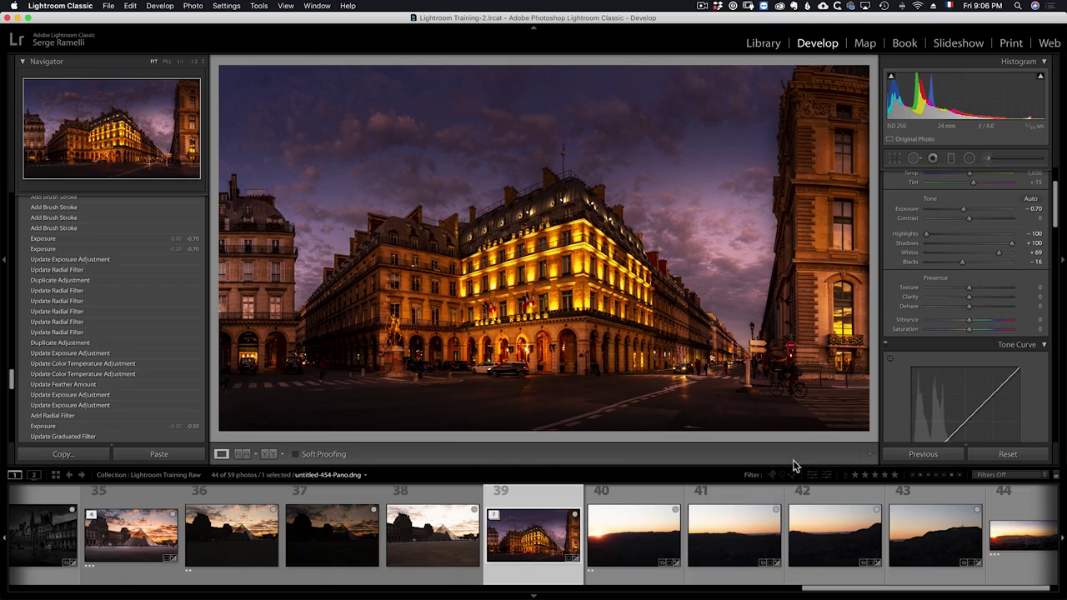
left_click(545, 497)
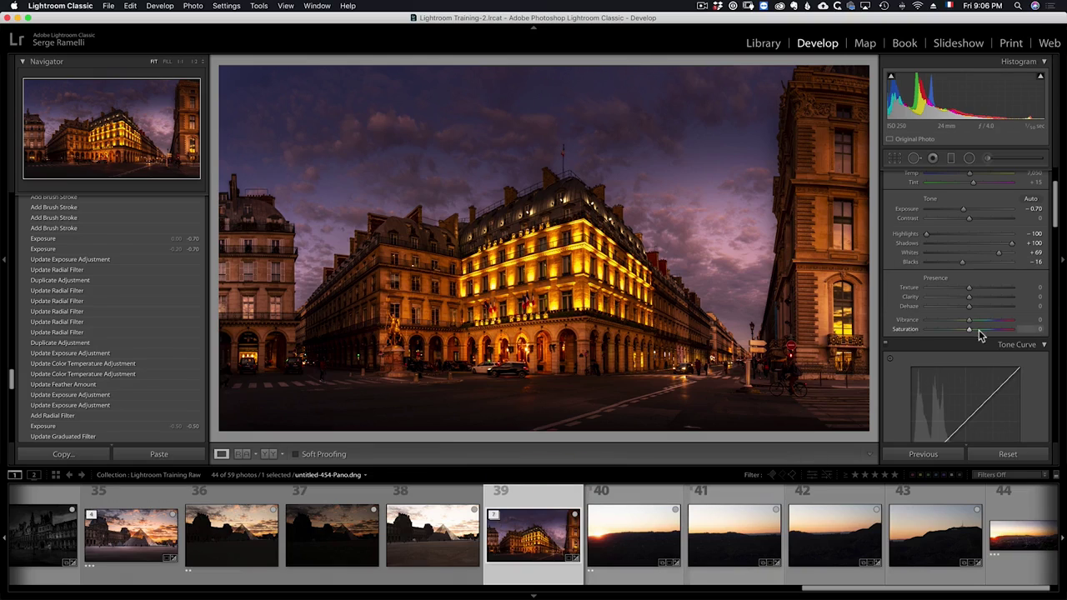